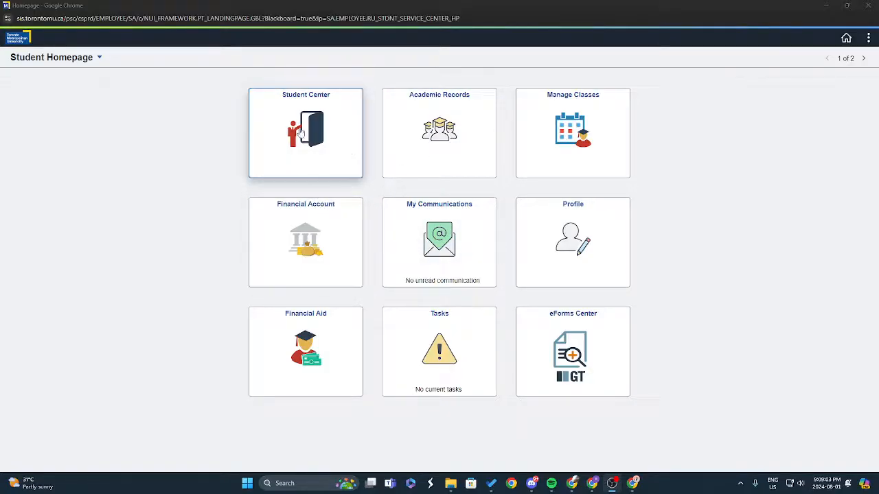
Step: Open the Visual Schedule Builder from Manage Classes and load the 2024 Fall term
left_click(561, 165)
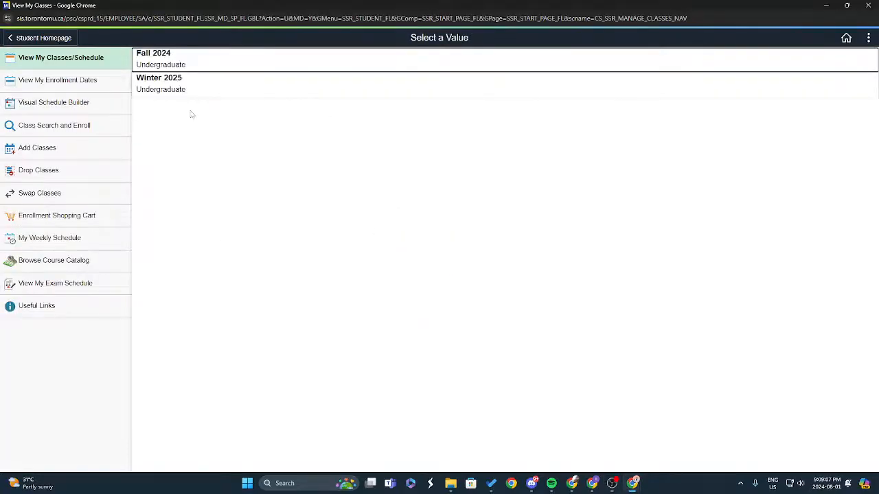
left_click(86, 107)
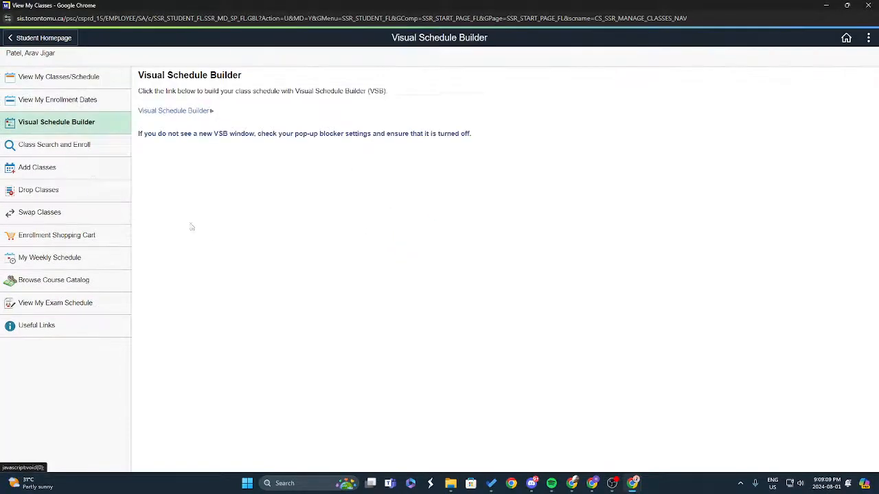
left_click(168, 114)
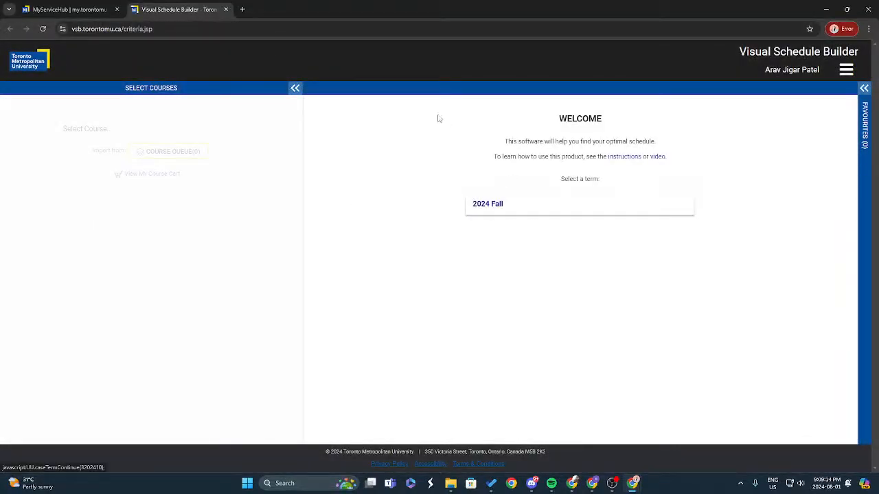
left_click(522, 203)
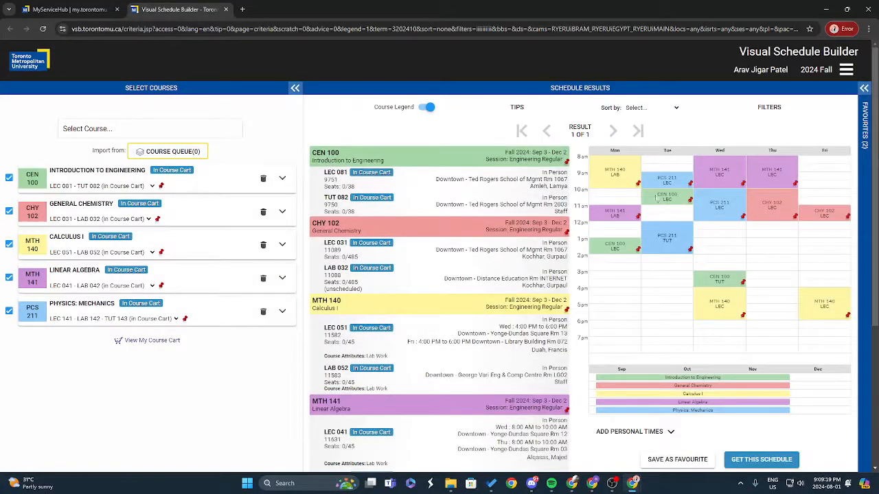
scroll(698, 250, "down", 3)
scroll(709, 257, "up", 3)
Step: Switch back to the student portal window and open the Enrollment Shopping Cart for Fall 2024
left_click(114, 125)
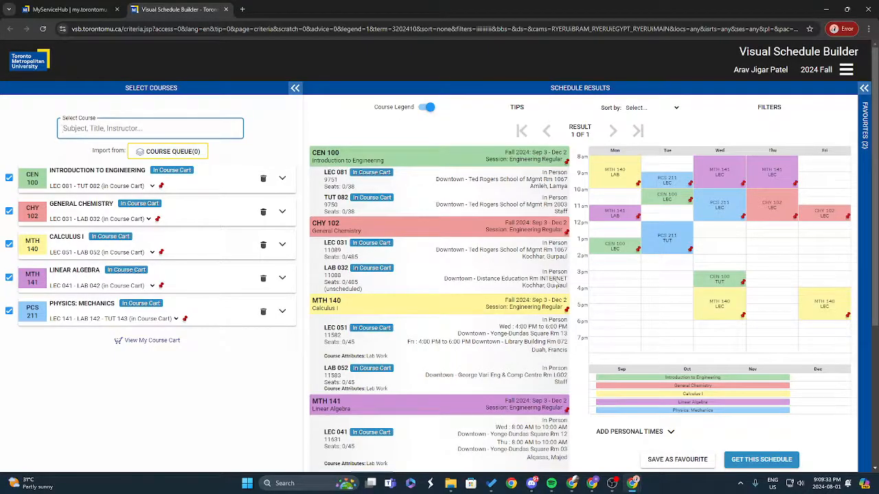
mouse_move(635, 483)
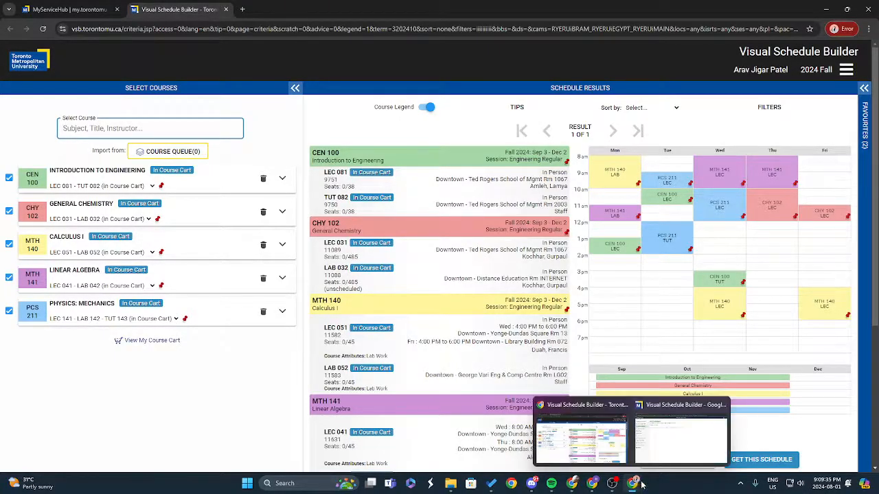
left_click(665, 445)
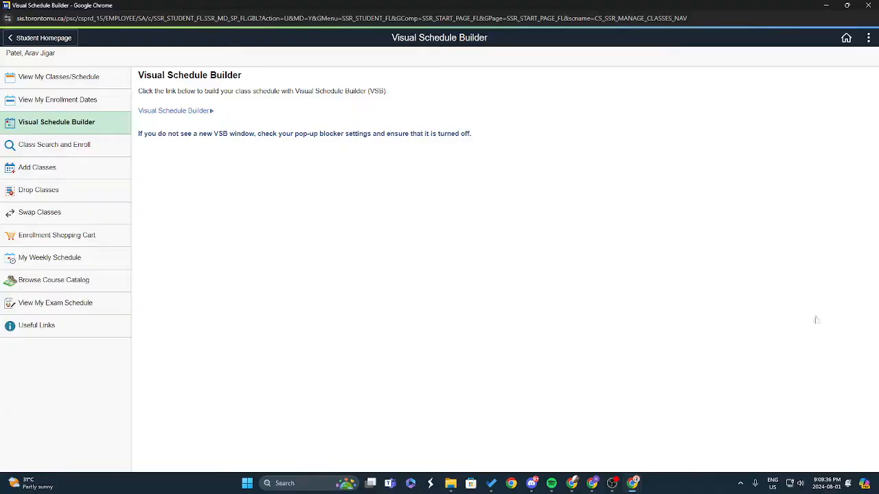
left_click(76, 168)
left_click(155, 167)
left_click(339, 183)
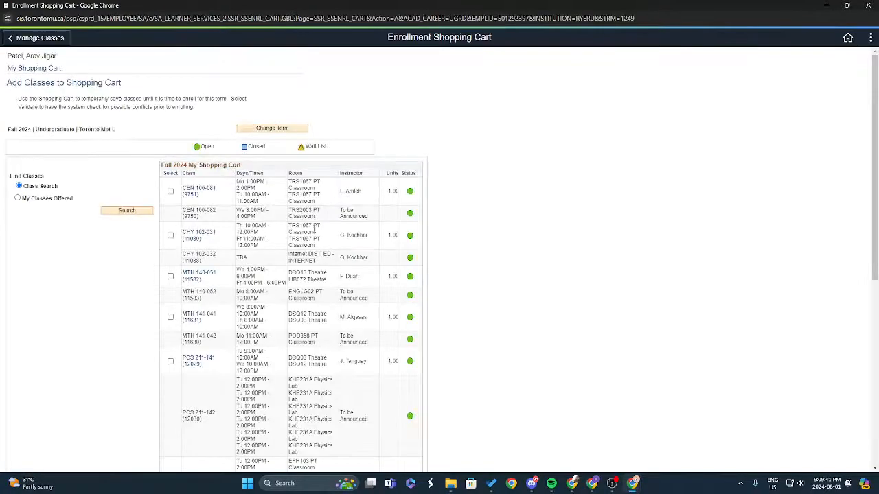
Step: Examine the classes in the Fall 2024 shopping cart and in the class schedule below it
scroll(562, 263, "down", 5)
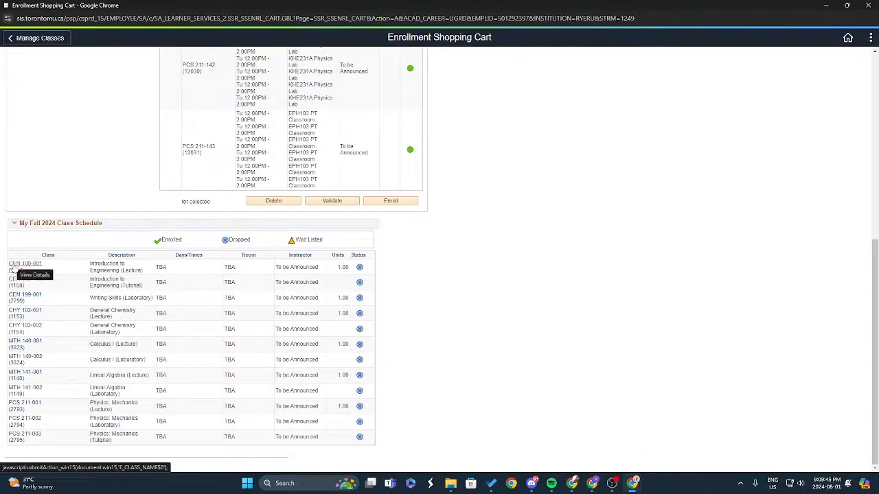
left_click_drag(355, 271, 371, 322)
left_click(361, 313)
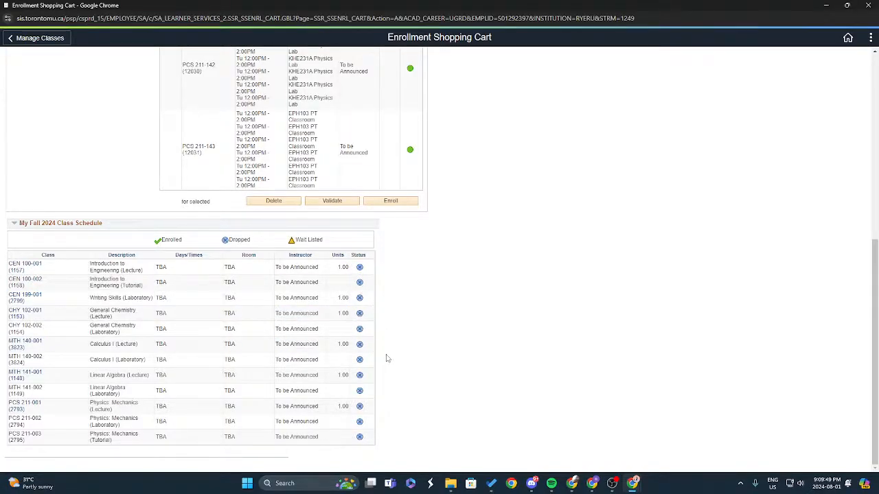
scroll(371, 314, "up", 10)
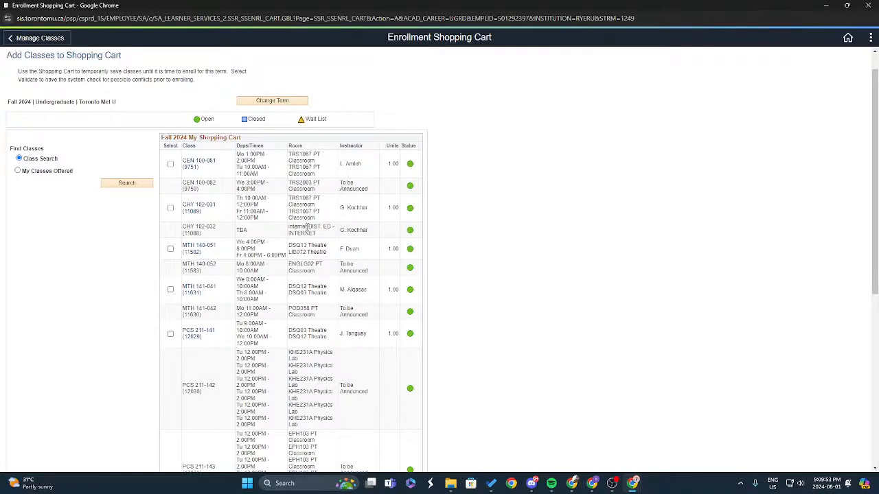
scroll(288, 232, "down", 5)
scroll(343, 275, "up", 6)
scroll(385, 322, "down", 6)
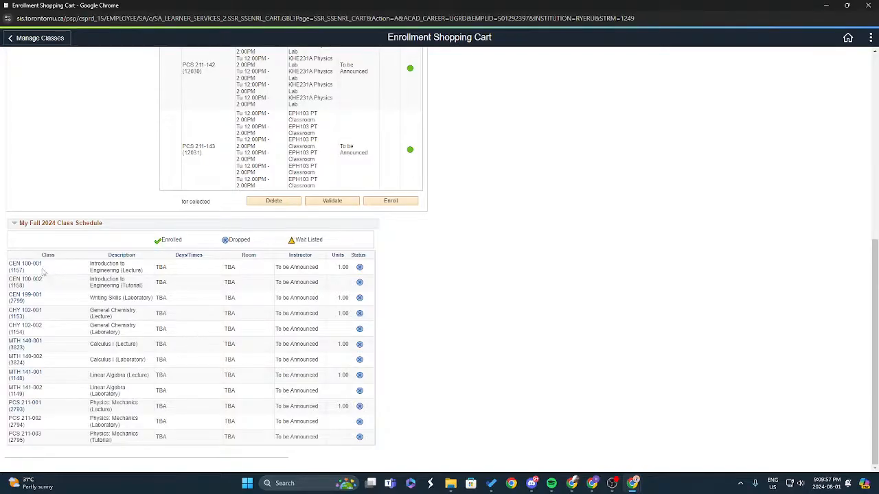
Step: Copy the course code CEN 100 from the class schedule and search for it in the Visual Schedule Builder's course field
left_click_drag(9, 264, 20, 265)
left_click(13, 260)
left_click_drag(9, 263, 30, 263)
key("ctrl+c")
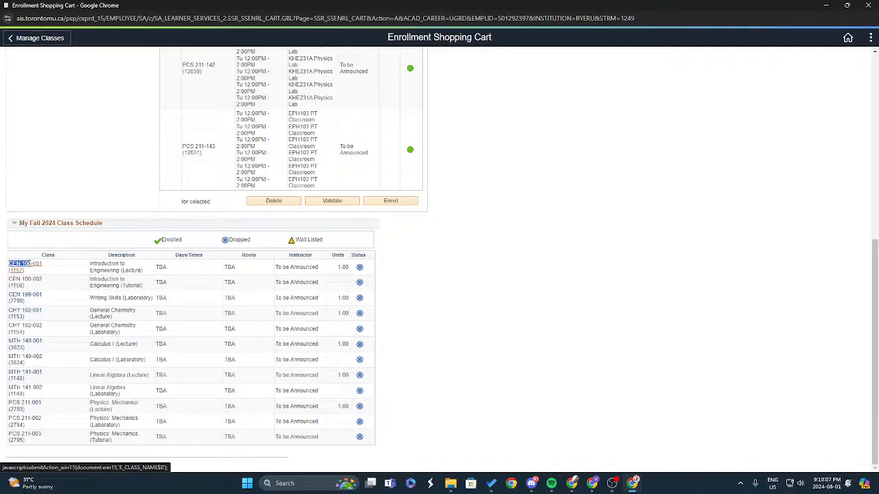
left_click(826, 5)
key("ctrl+v")
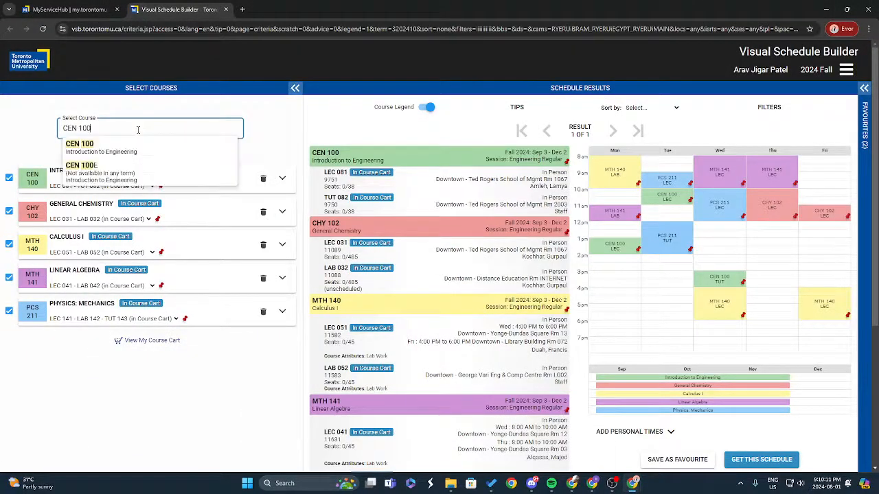
left_click(50, 151)
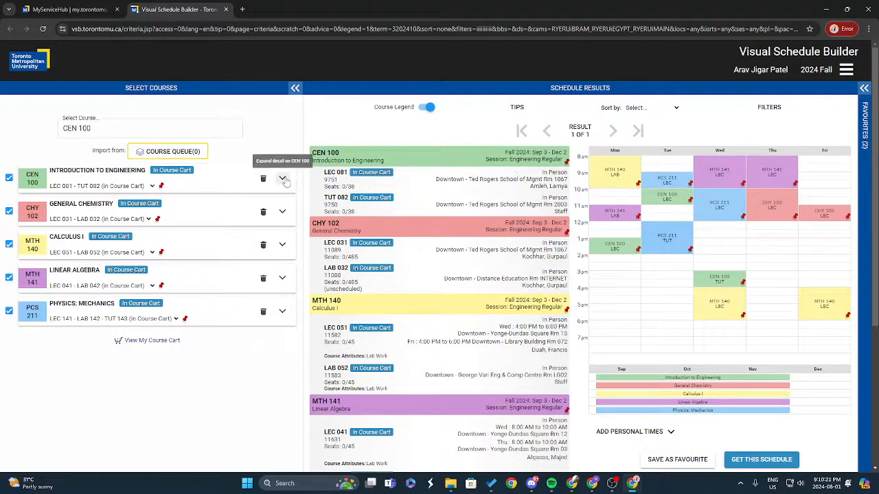
Step: Look at the favourites, unpin CEN 100 so that all its classes are tried, and expand its course details
left_click(864, 90)
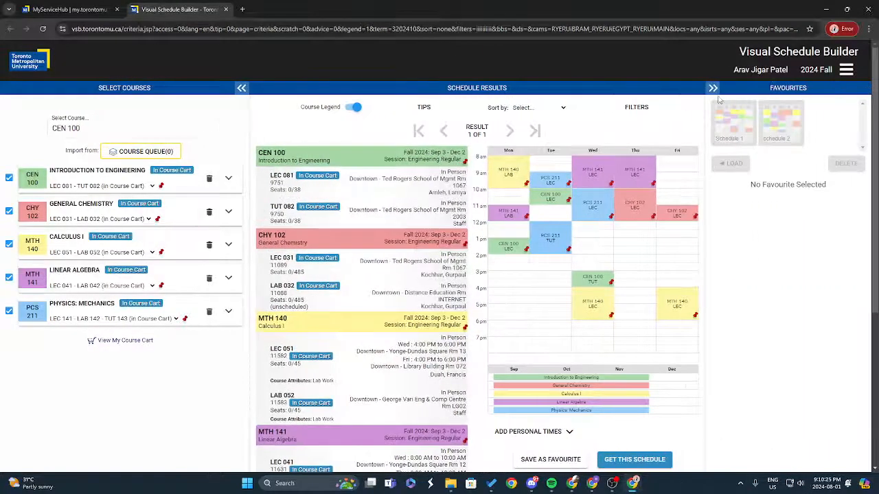
left_click(713, 89)
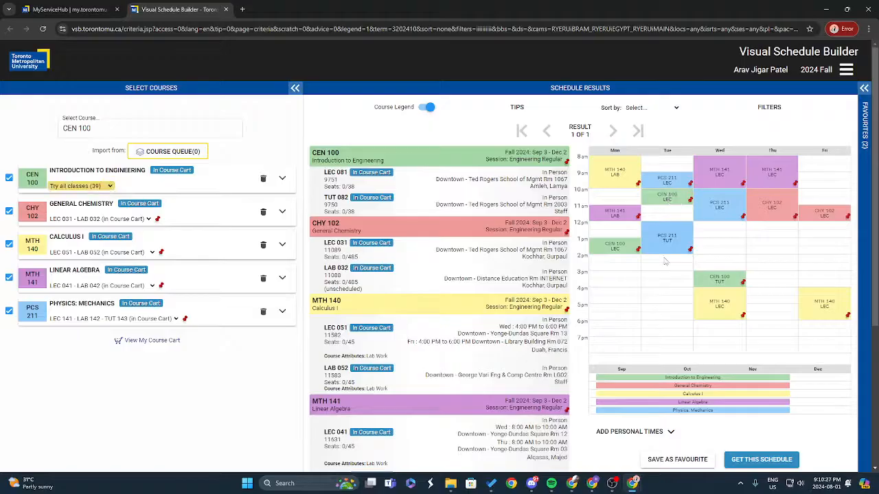
left_click(667, 199)
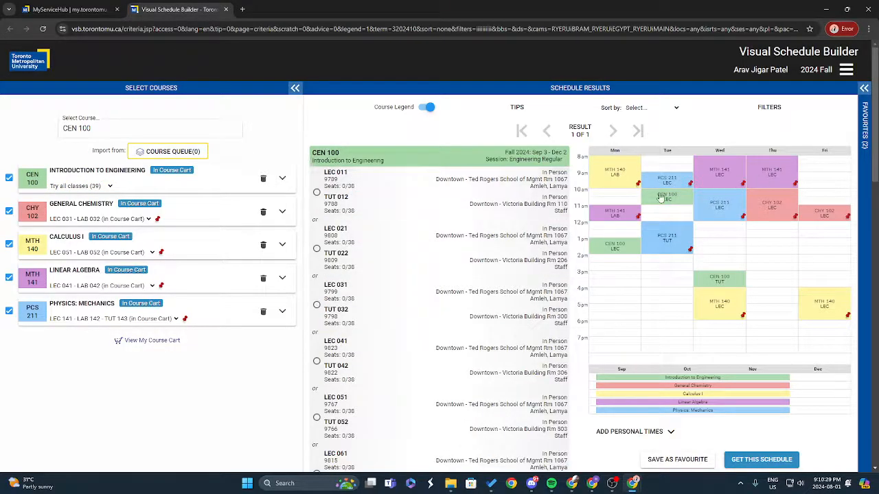
left_click(282, 179)
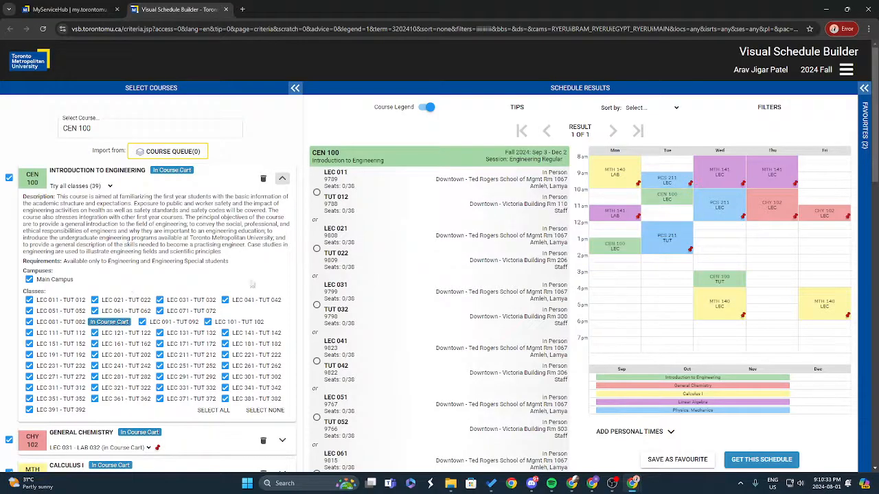
Step: Clear all class selections for CEN 100 and select only LEC 011 - TUT 012
scroll(435, 263, "down", 3)
scroll(402, 302, "up", 4)
scroll(403, 337, "down", 5)
scroll(78, 205, "up", 2)
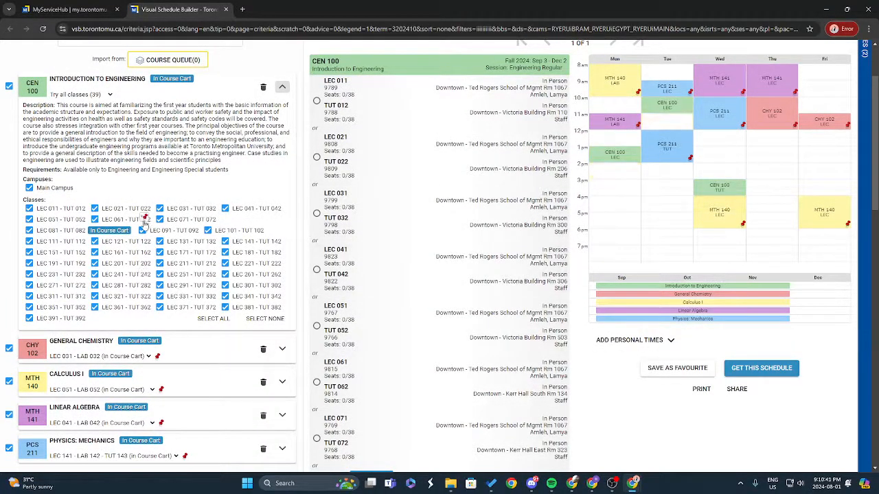
scroll(90, 326, "up", 2)
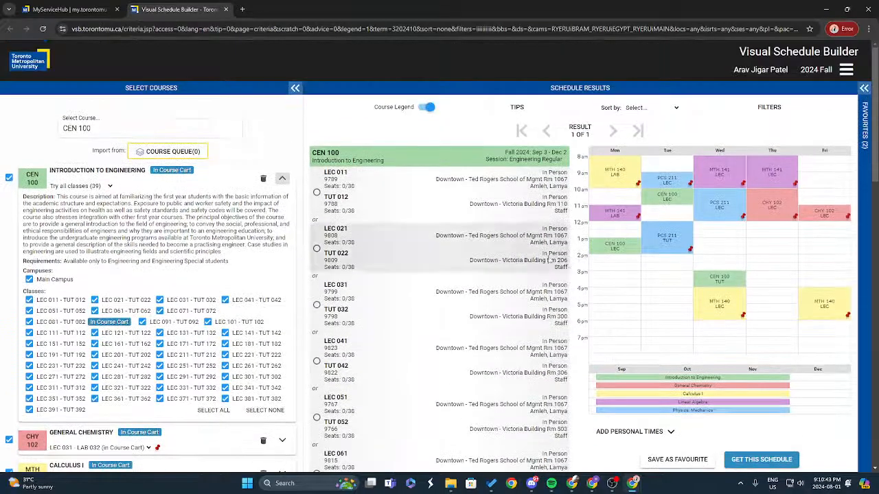
left_click(265, 410)
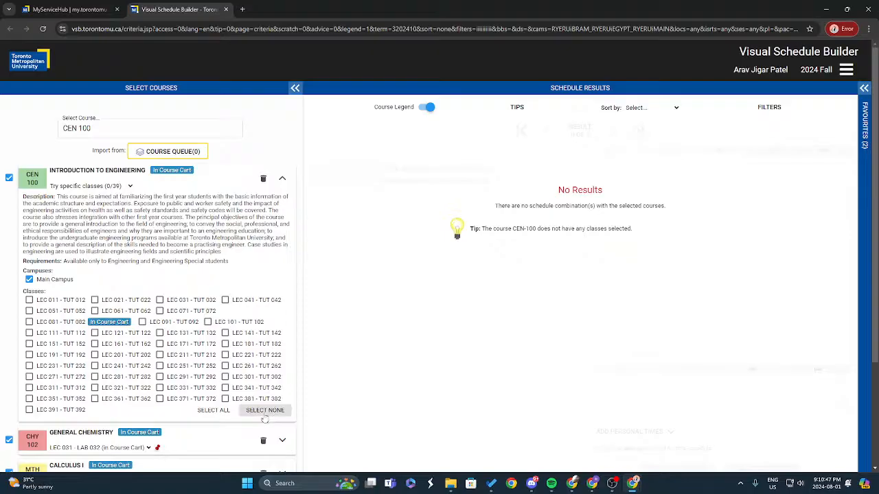
left_click(30, 301)
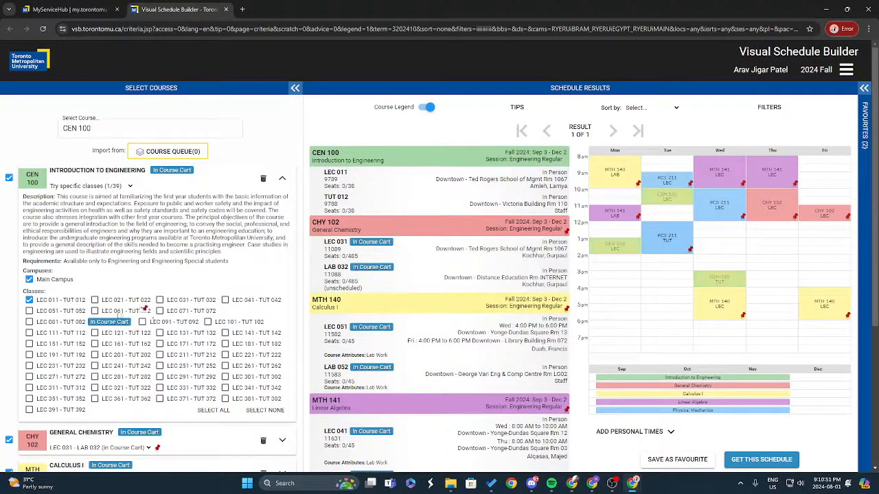
Step: Replace LEC 011 - TUT 012 with LEC 051 - TUT 052, clear it again, and reselect all CEN 100 classes
left_click(29, 300)
left_click(29, 311)
left_click(28, 311)
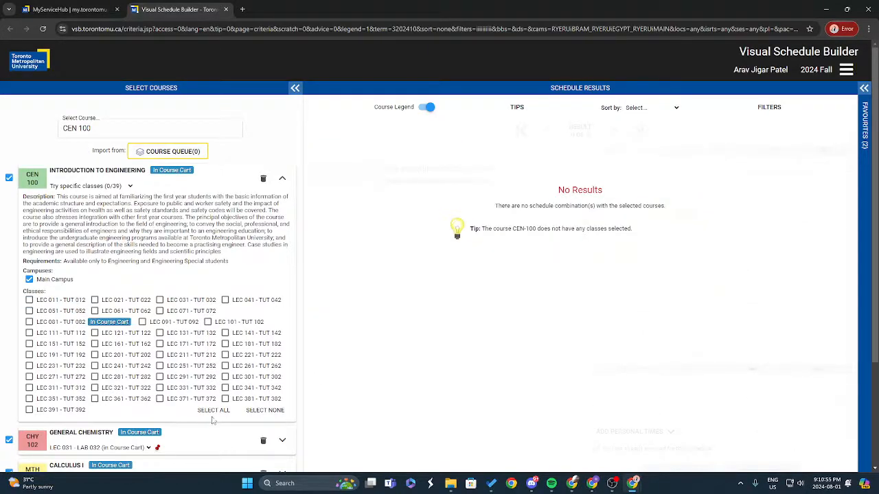
left_click(213, 410)
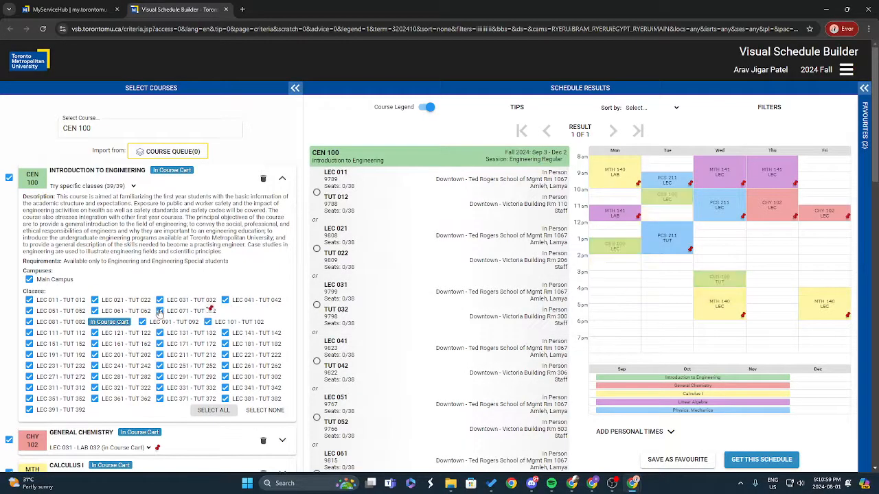
Step: Set CHY 102, MTH 140, MTH 141 and PCS 211 to try all classes, and expand the details of the first three
scroll(250, 348, "down", 1)
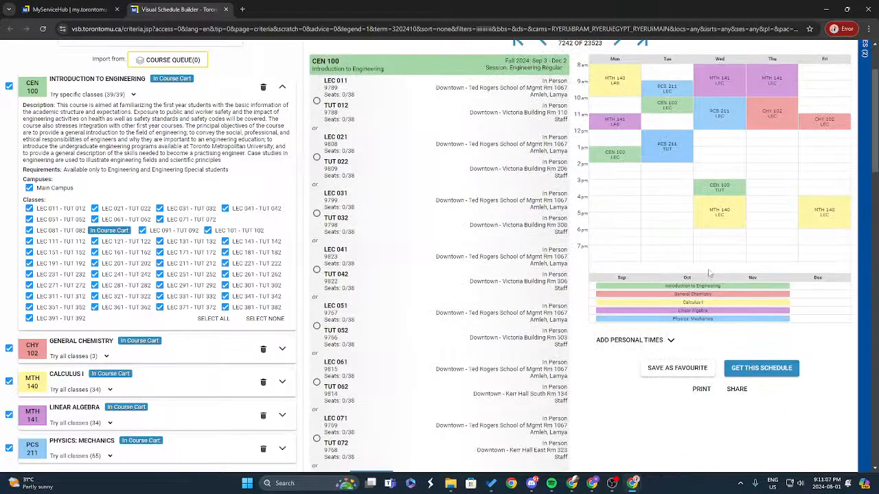
scroll(202, 276, "up", 2)
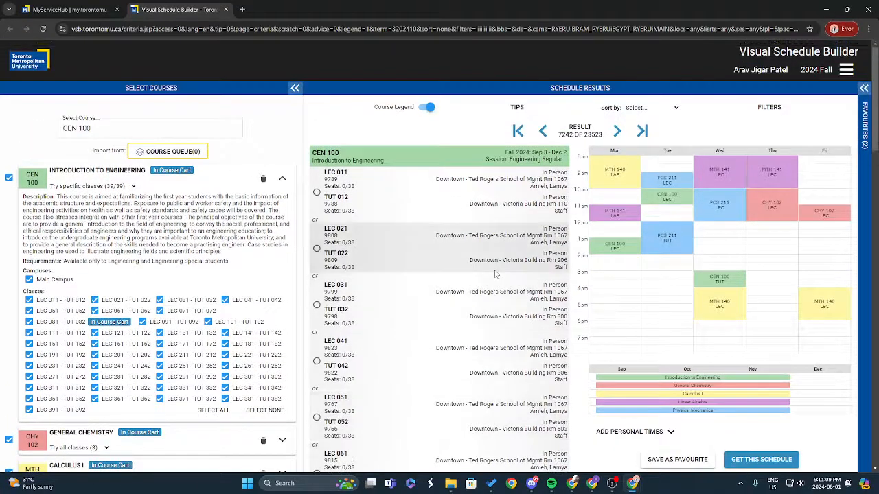
scroll(98, 320, "down", 2)
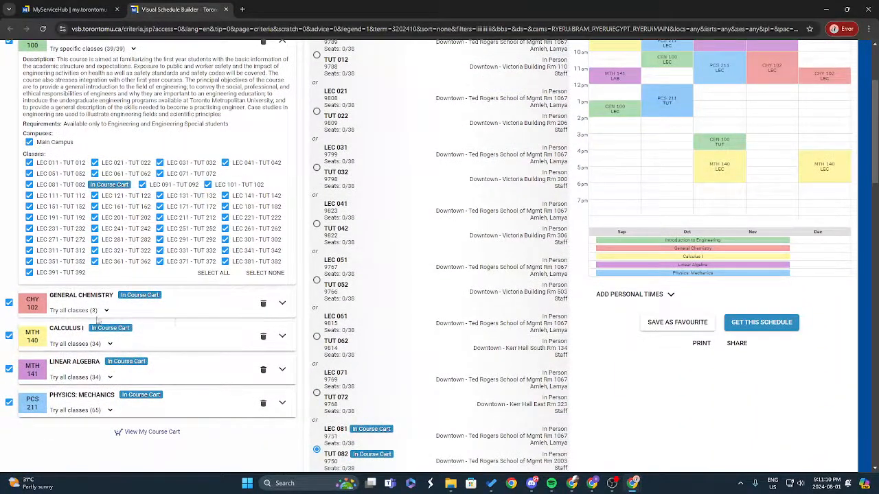
left_click(282, 303)
scroll(274, 300, "down", 2)
left_click(282, 287)
scroll(275, 295, "down", 4)
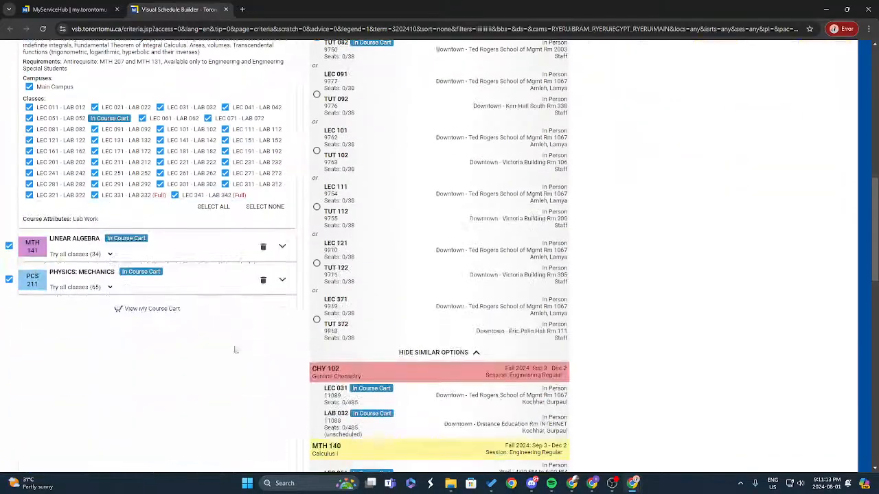
left_click(282, 247)
scroll(282, 246, "up", 10)
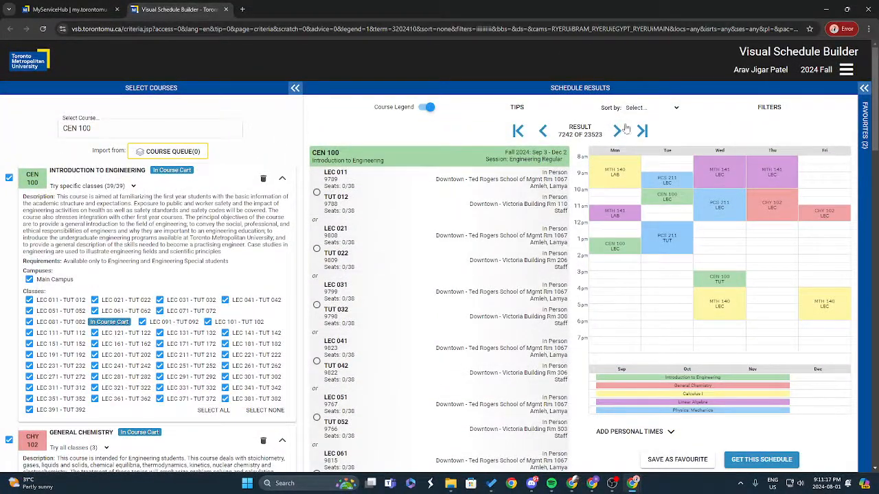
Step: Browse forward and back through the generated schedule results to compare the weekly timetables
left_click(619, 132)
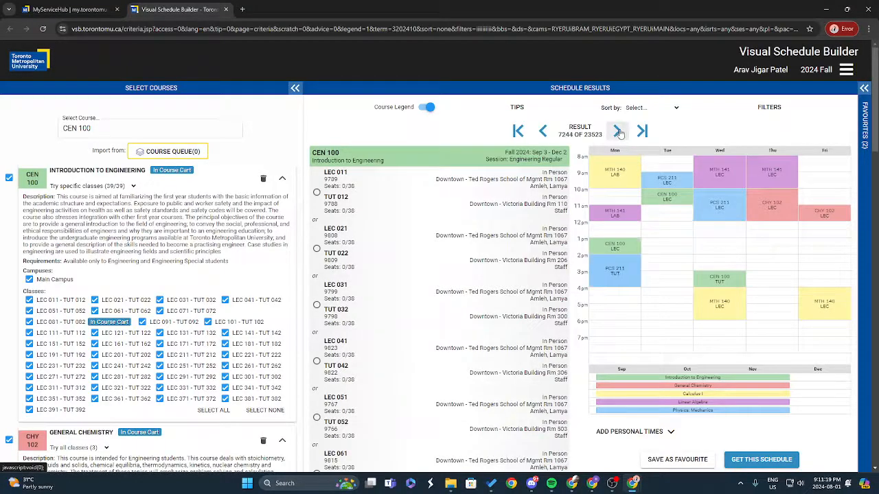
left_click(620, 133)
left_click(620, 133)
left_click(620, 132)
left_click(620, 133)
left_click(620, 132)
left_click(619, 133)
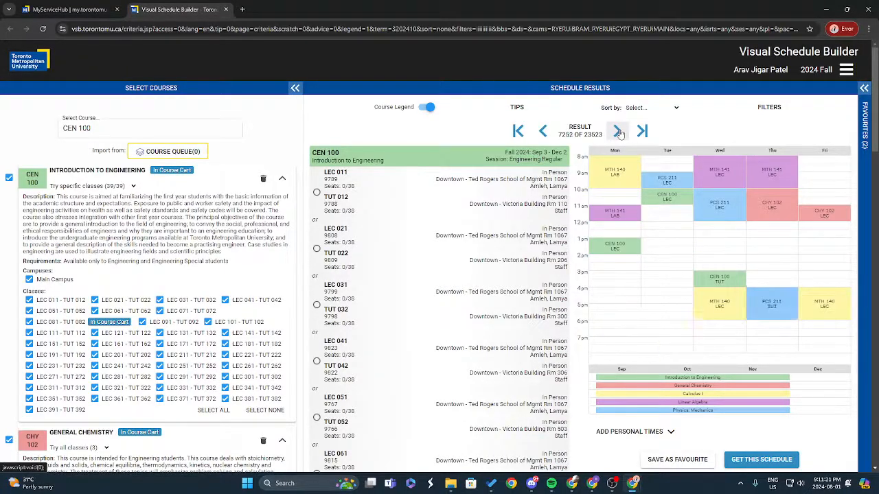
left_click(620, 132)
left_click(619, 133)
left_click(544, 132)
left_click(544, 132)
left_click(544, 131)
left_click(543, 132)
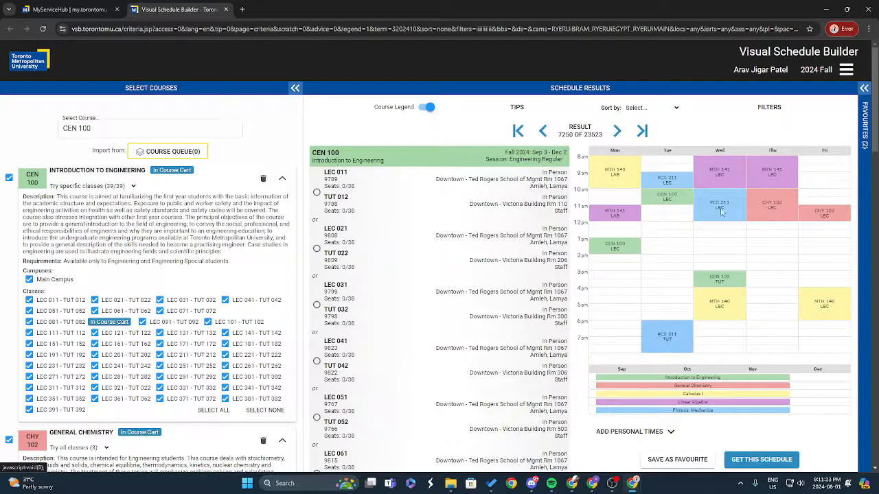
Step: Exclude the LEC 181 - TUT 182 class from the CEN 100 options
scroll(280, 284, "down", 1)
scroll(280, 284, "down", 4)
scroll(280, 284, "up", 4)
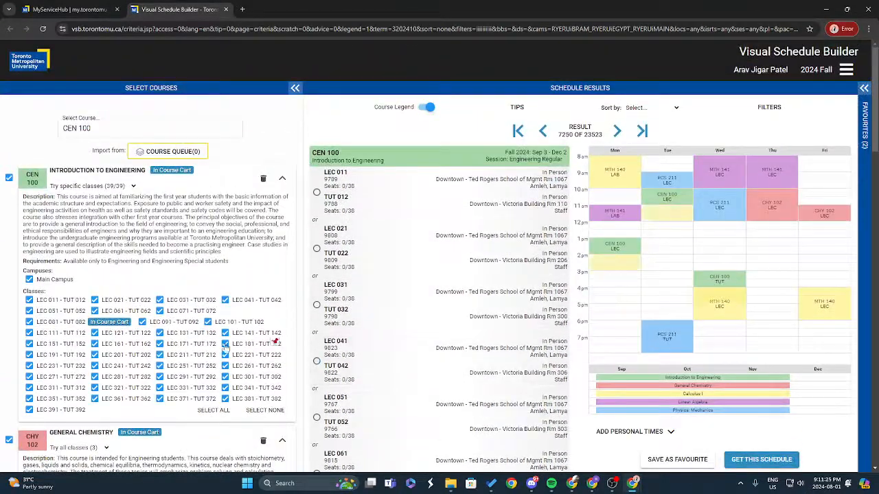
left_click(226, 343)
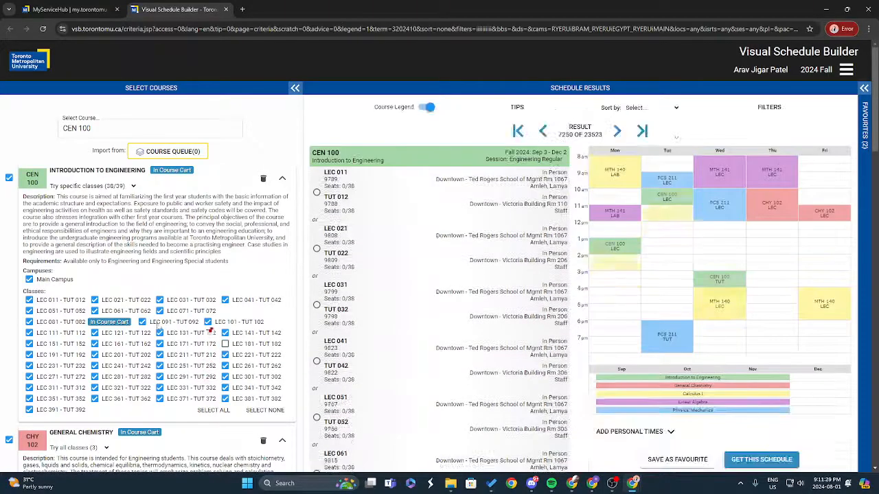
Step: Exclude the full LEC 341 - LAB 342 class from the MTH 140 options
scroll(315, 302, "down", 10)
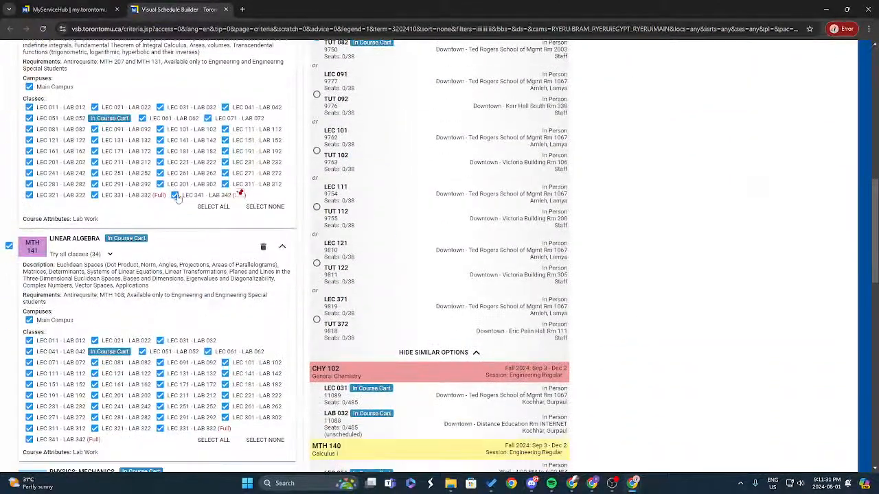
scroll(395, 337, "up", 4)
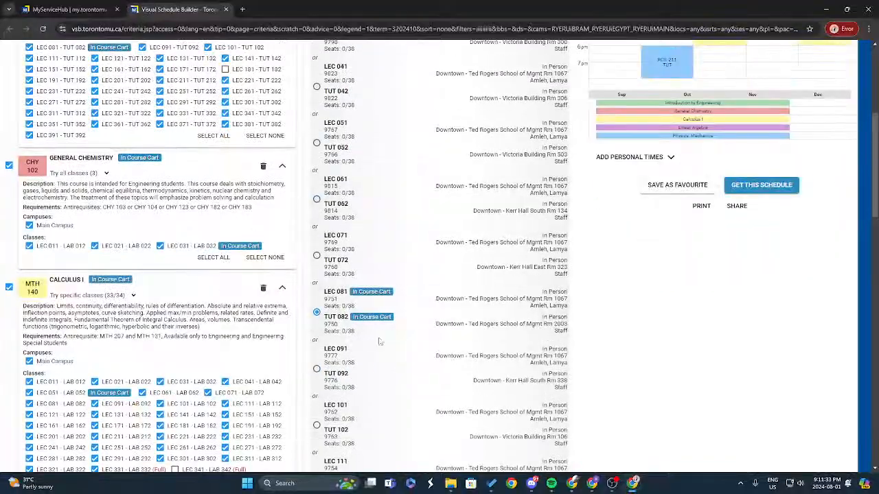
scroll(394, 337, "up", 4)
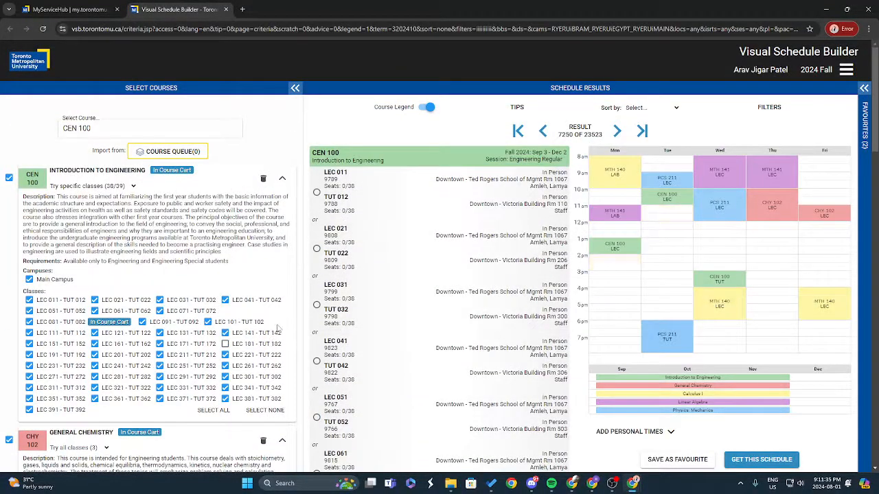
Step: Deselect all classes for CEN 100, CHY 102, MTH 140 and MTH 141
scroll(281, 275, "down", 3)
left_click(265, 227)
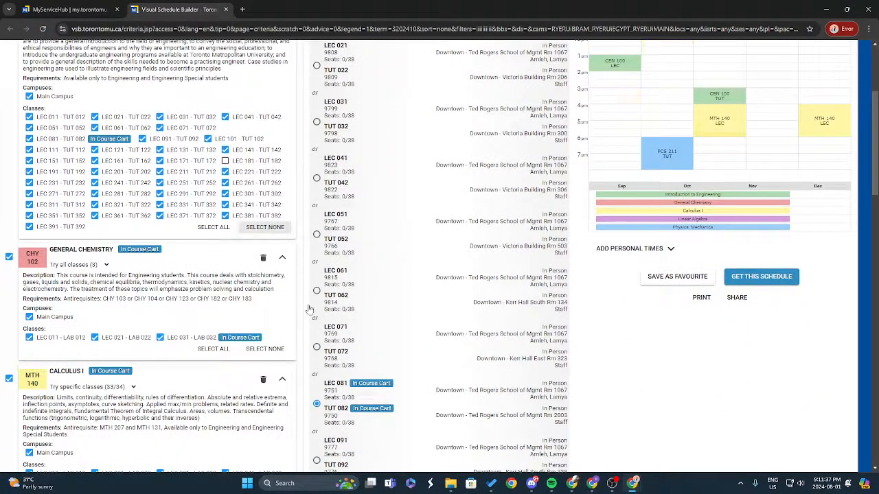
scroll(274, 329, "down", 4)
left_click(264, 296)
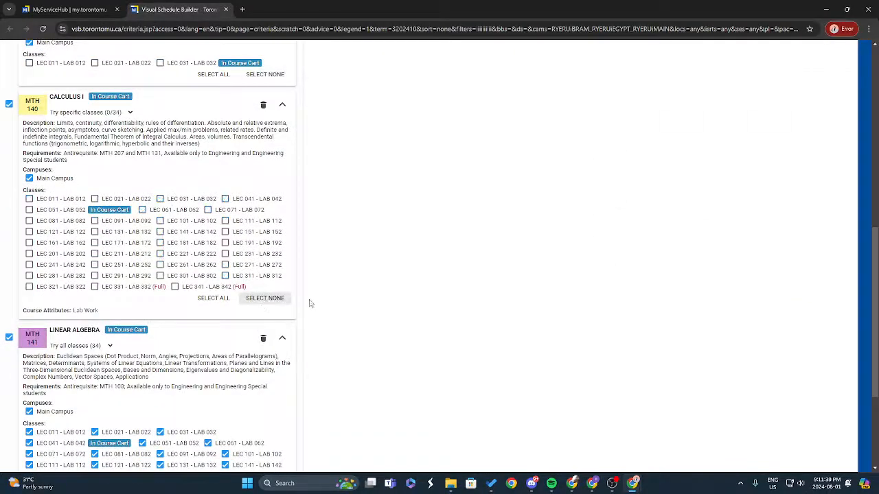
scroll(302, 295, "down", 3)
left_click(265, 361)
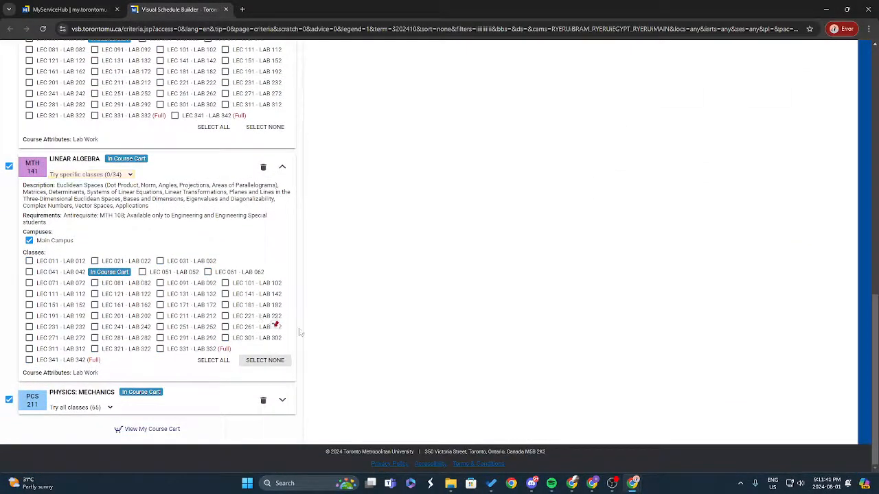
scroll(553, 274, "up", 5)
scroll(553, 273, "up", 4)
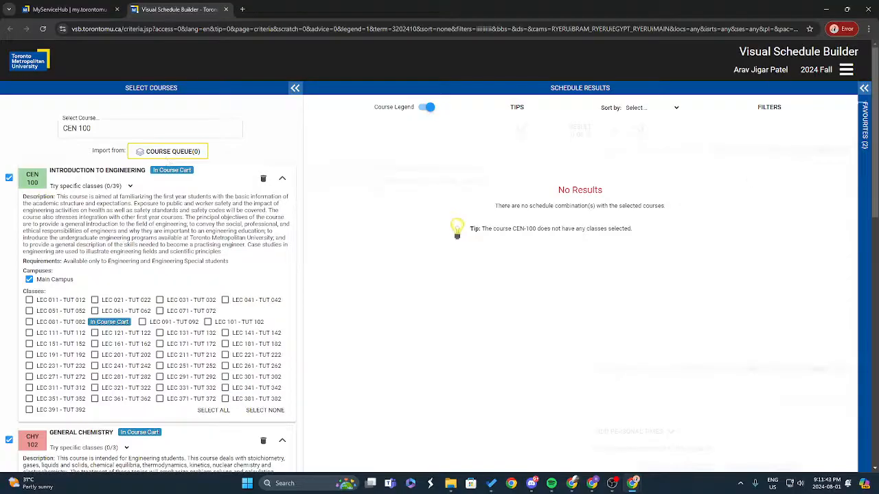
Step: Load the saved favourite Schedule 1 and collapse the favourites
left_click(864, 120)
left_click(738, 127)
left_click(732, 163)
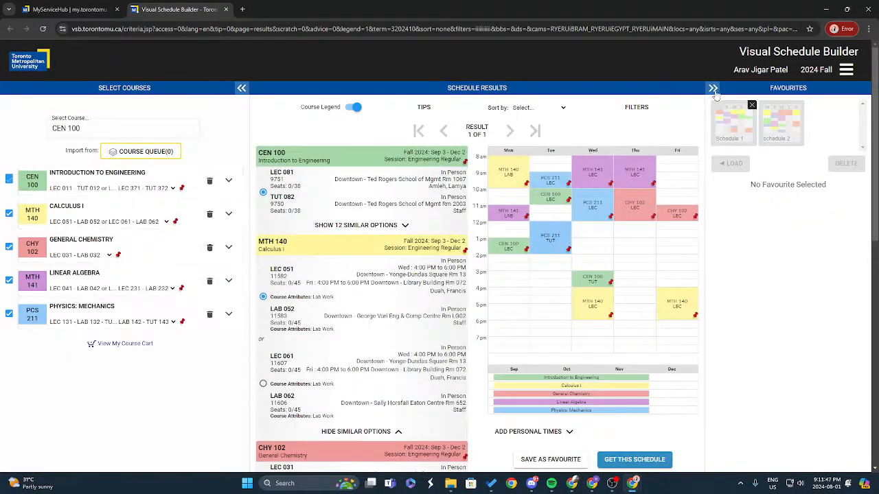
left_click(712, 89)
scroll(694, 232, "down", 3)
left_click(669, 232)
left_click(867, 101)
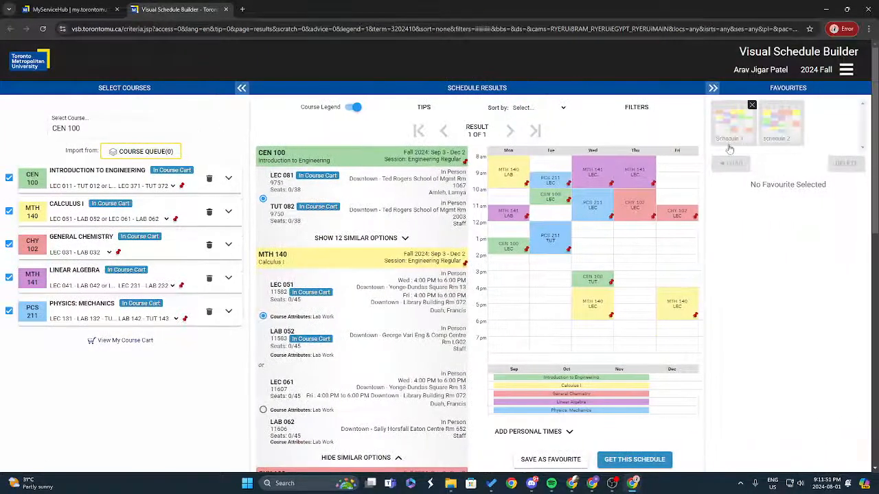
left_click(713, 88)
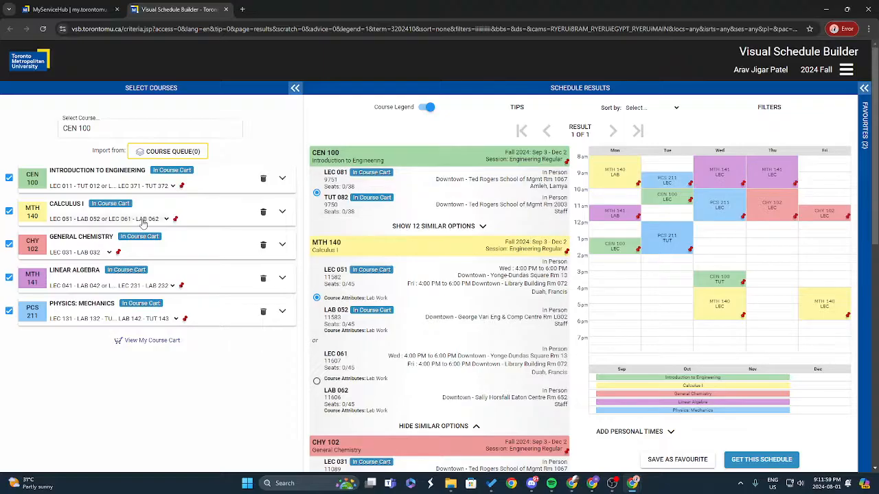
Step: Expand the similar class options for CEN 100, look through the alternatives, and collapse them again
left_click(439, 226)
scroll(472, 221, "down", 4)
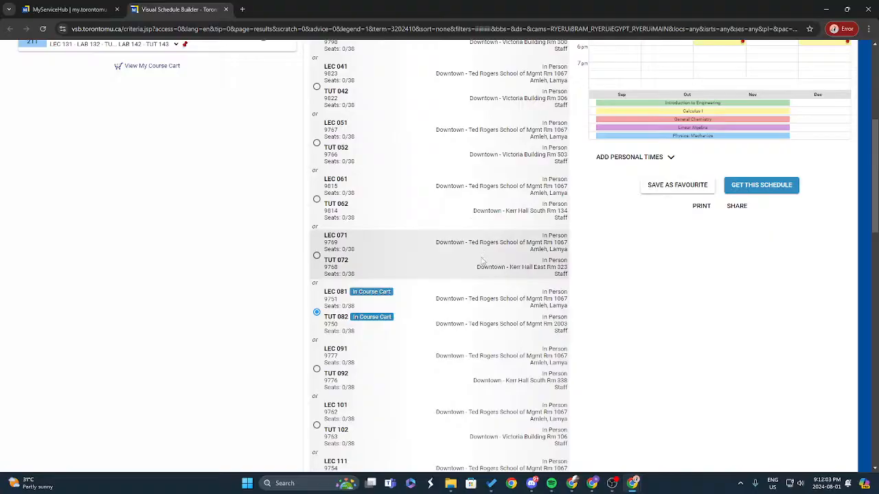
scroll(439, 233, "up", 4)
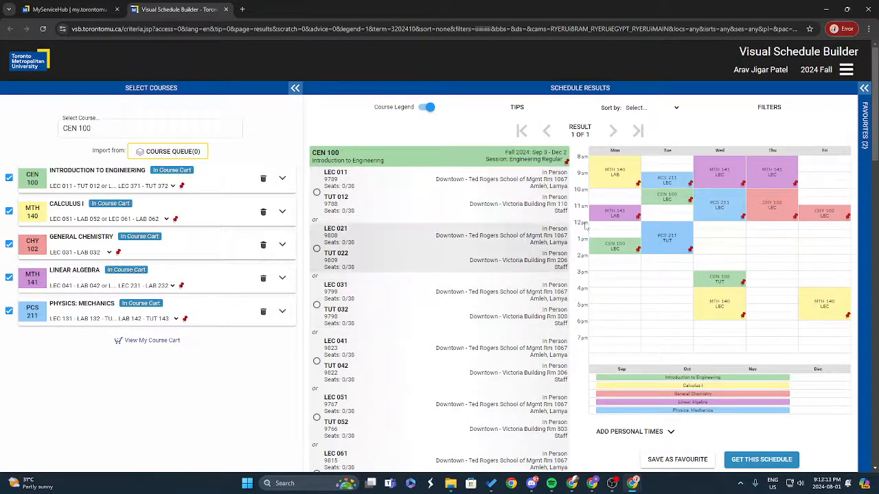
scroll(465, 263, "down", 5)
scroll(466, 262, "down", 4)
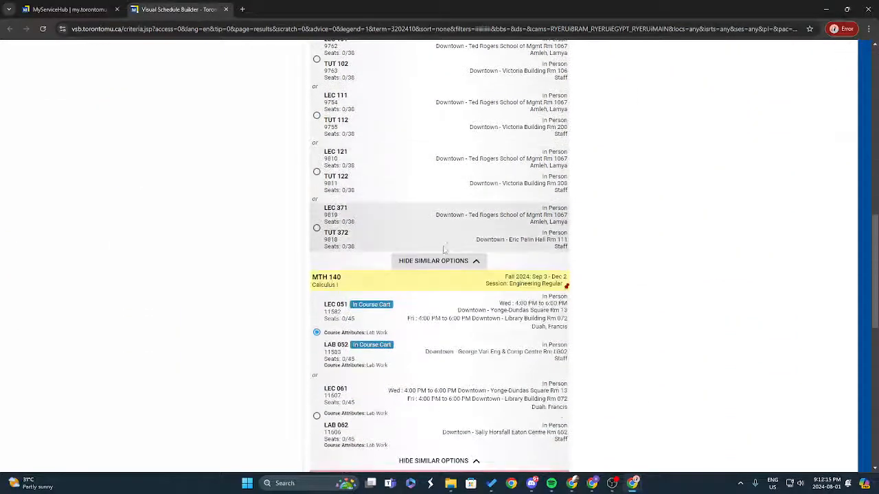
left_click(465, 259)
scroll(480, 281, "up", 10)
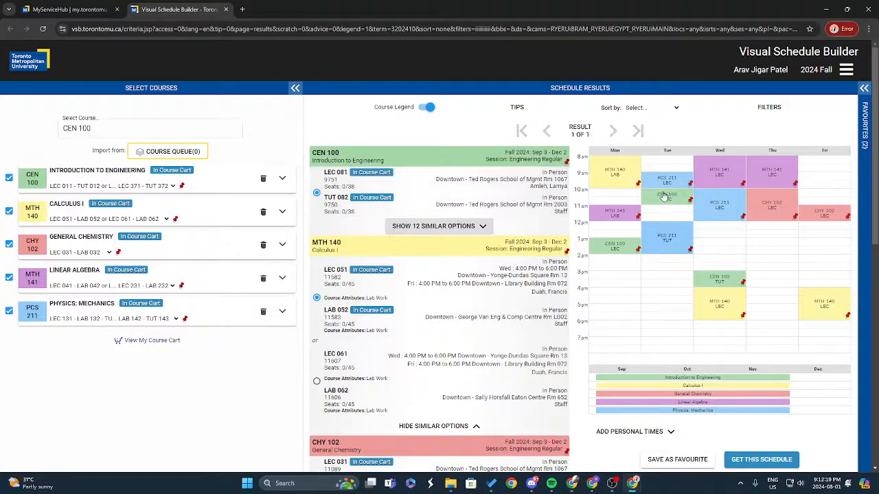
Step: Collapse the similar class options for MTH 140 and PCS 211 in the schedule results
left_click(433, 426)
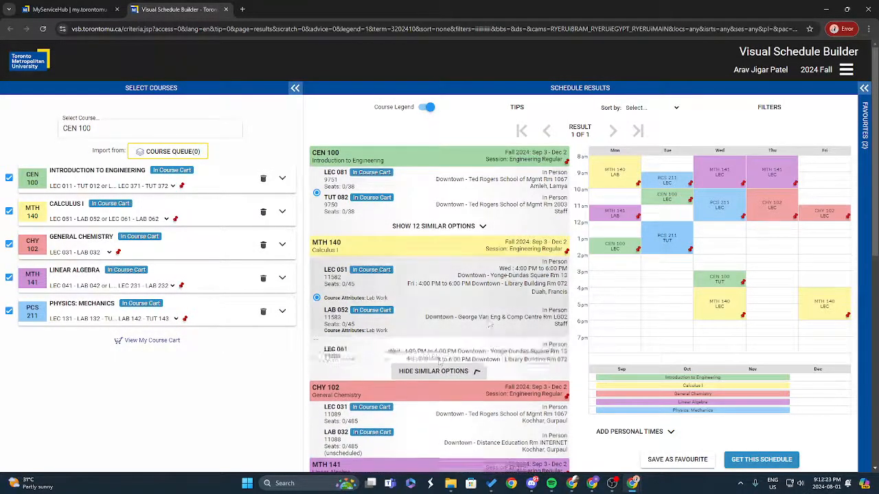
scroll(428, 321, "down", 3)
scroll(477, 459, "down", 3)
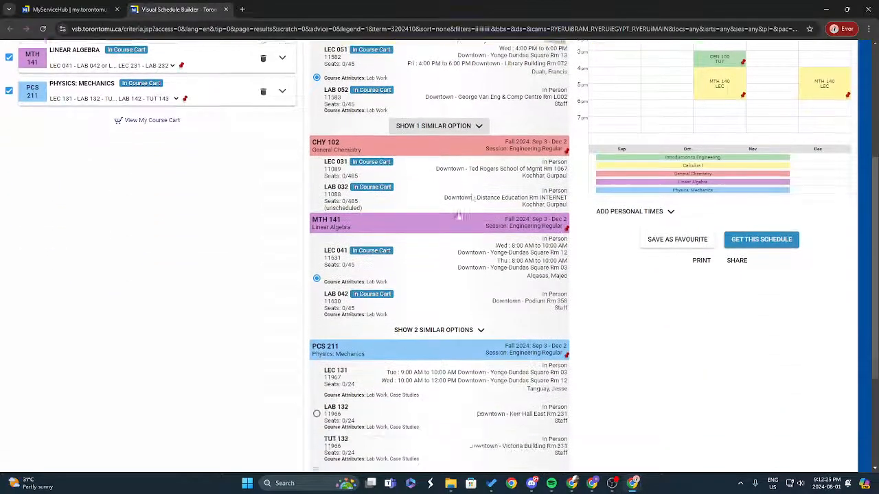
left_click(466, 454)
scroll(656, 316, "up", 6)
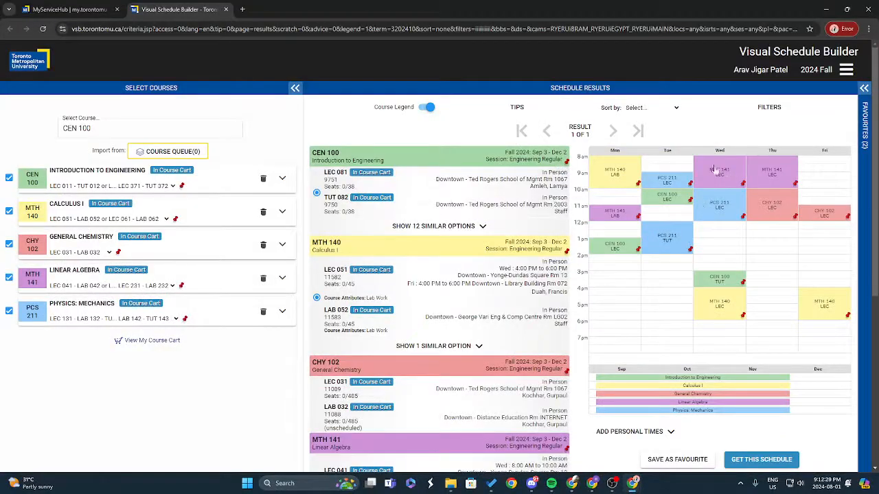
Step: Clear CEN 100 from the course search field
scroll(603, 117, "down", 2)
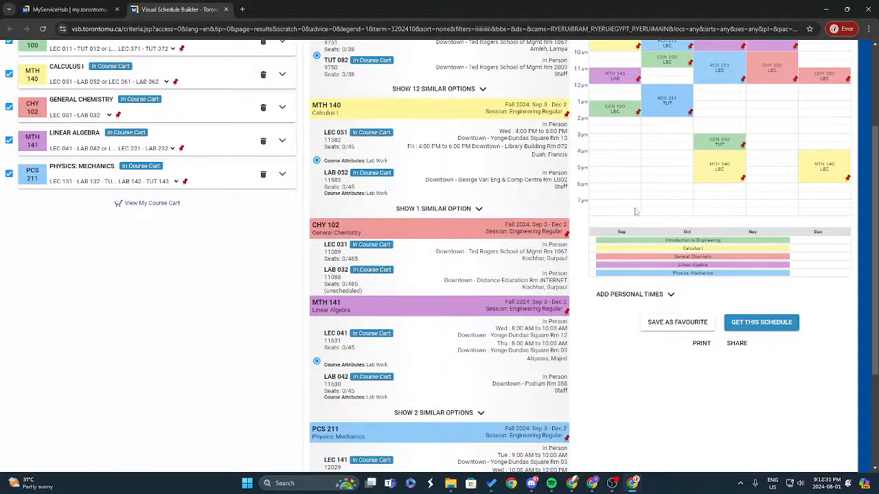
scroll(629, 221, "up", 2)
left_click(166, 134)
key("ctrl+a")
key("BackSpace")
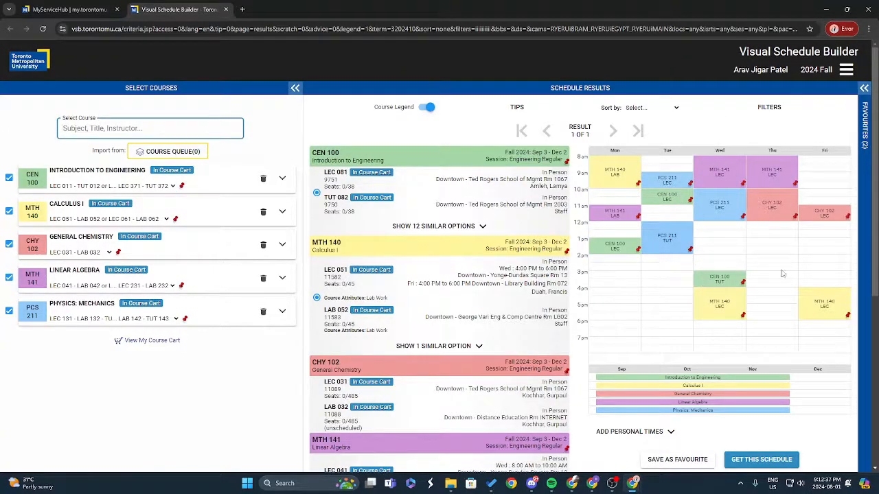
Step: Expand the MTH 140 course details to inspect its selectable classes, and collapse them again
scroll(425, 281, "down", 4)
scroll(457, 296, "up", 4)
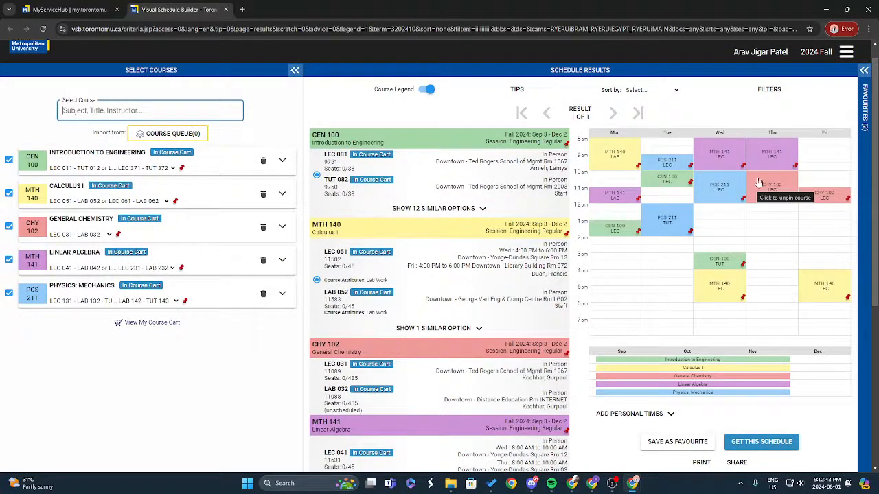
left_click(282, 193)
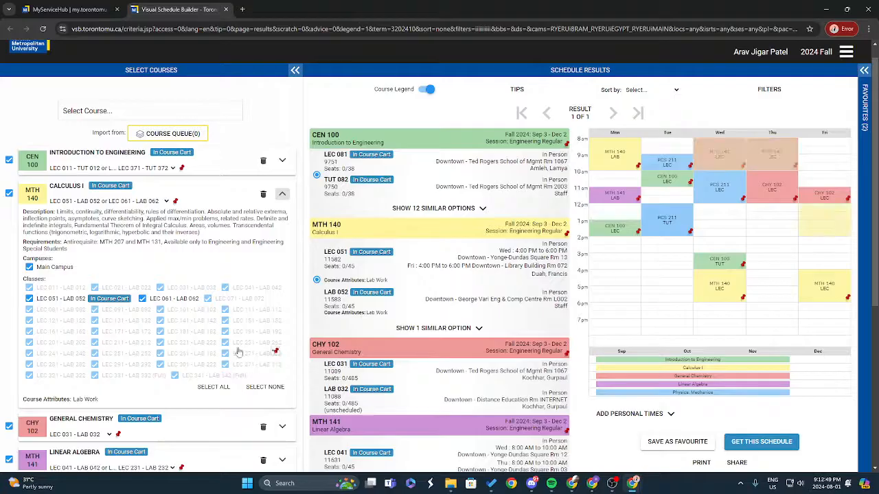
left_click(282, 194)
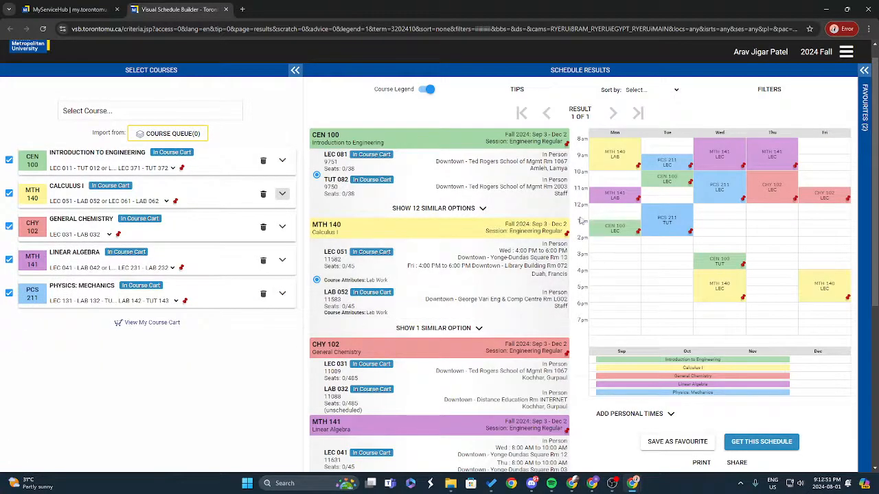
Step: Review the class details of all five courses against the weekly timetable of the loaded schedule
scroll(645, 295, "down", 5)
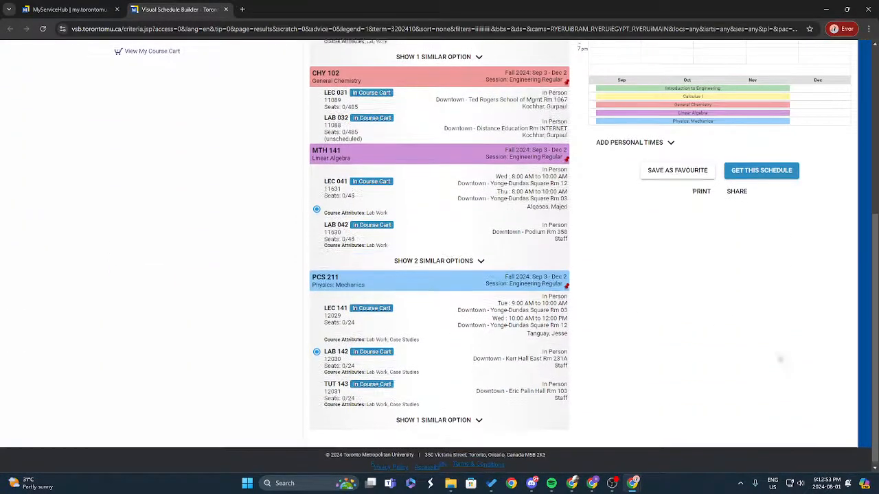
scroll(776, 377, "up", 5)
scroll(771, 406, "down", 2)
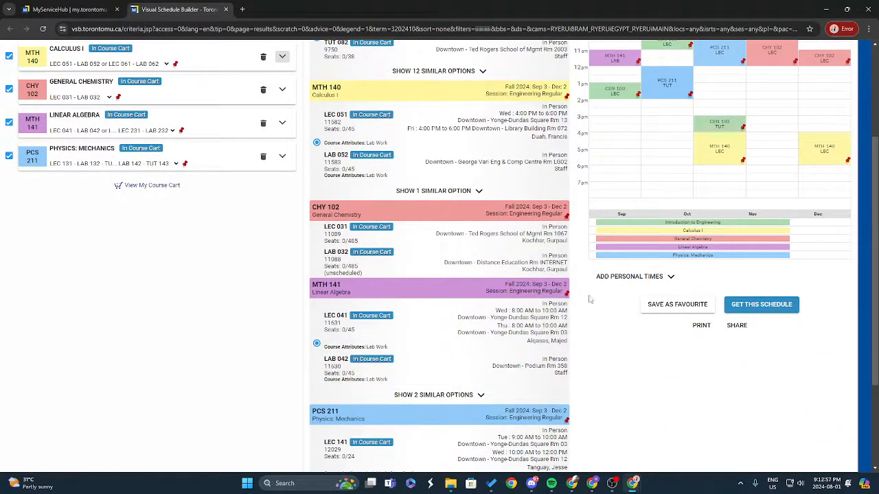
scroll(776, 323, "up", 3)
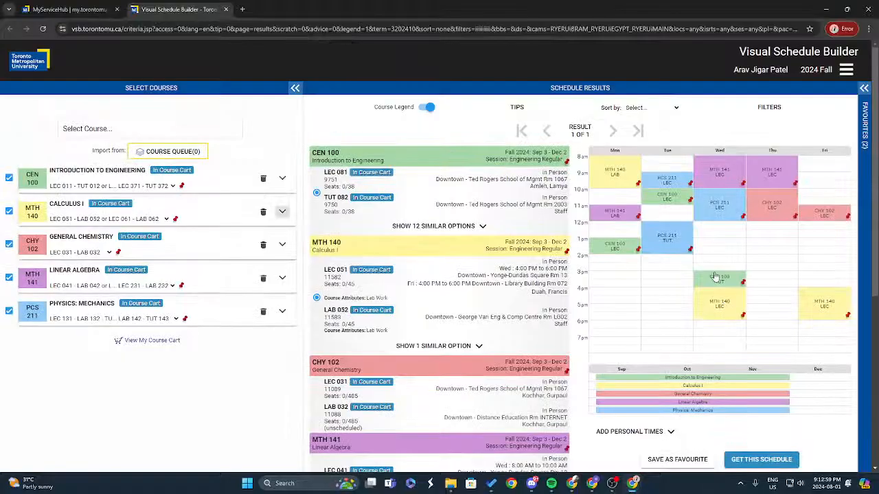
scroll(755, 336, "down", 3)
scroll(767, 276, "up", 2)
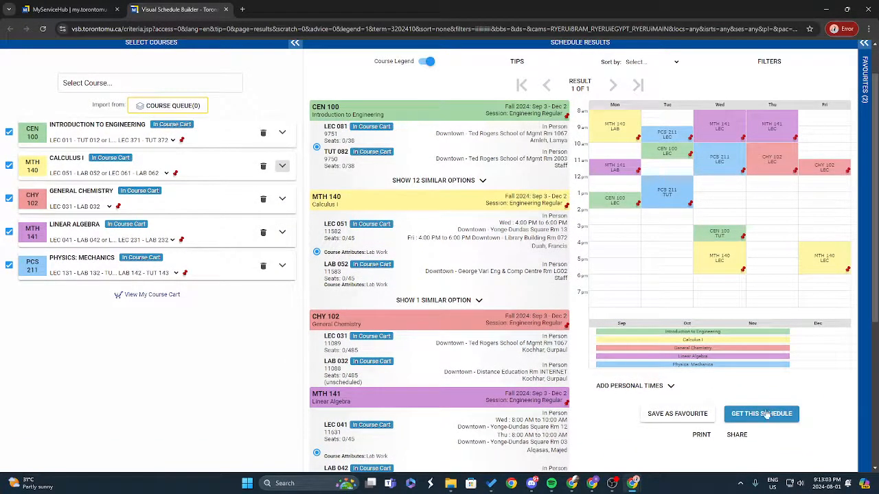
scroll(749, 325, "up", 1)
scroll(750, 300, "down", 5)
scroll(730, 298, "up", 5)
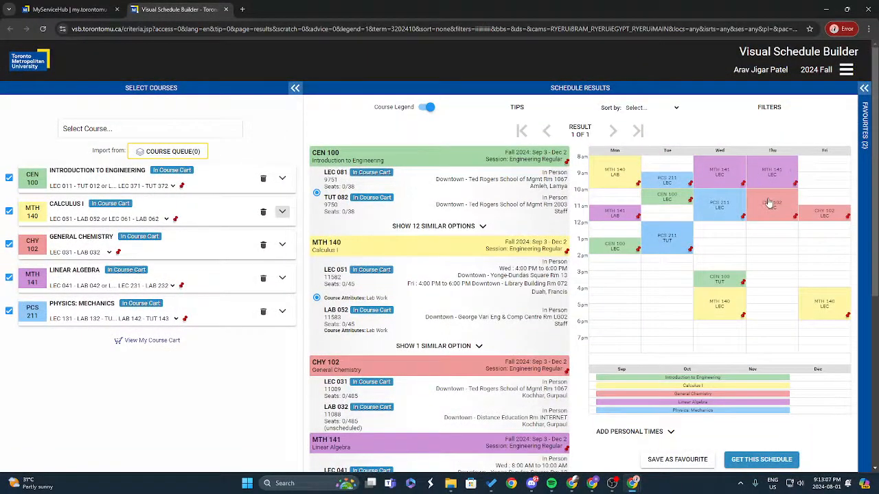
Step: Proceed to get this schedule and check the action choices for PCS 211, keeping Checkout (Enroll)
left_click(773, 464)
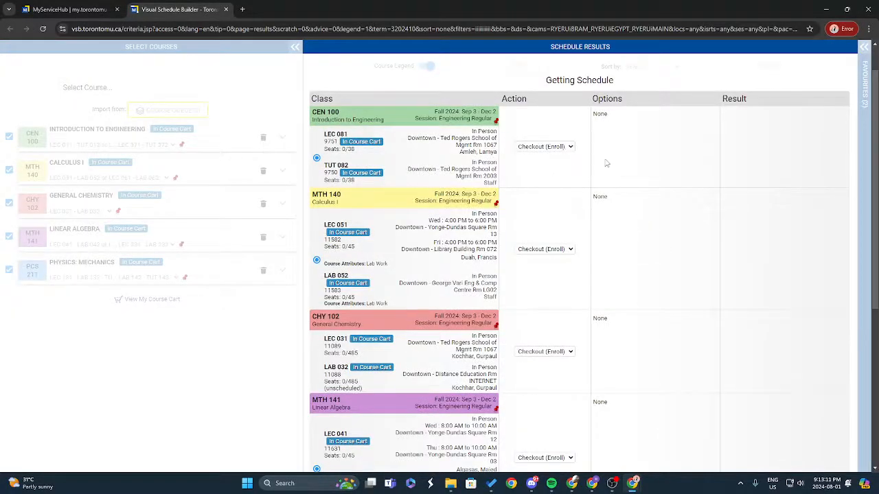
scroll(657, 212, "down", 6)
left_click(567, 333)
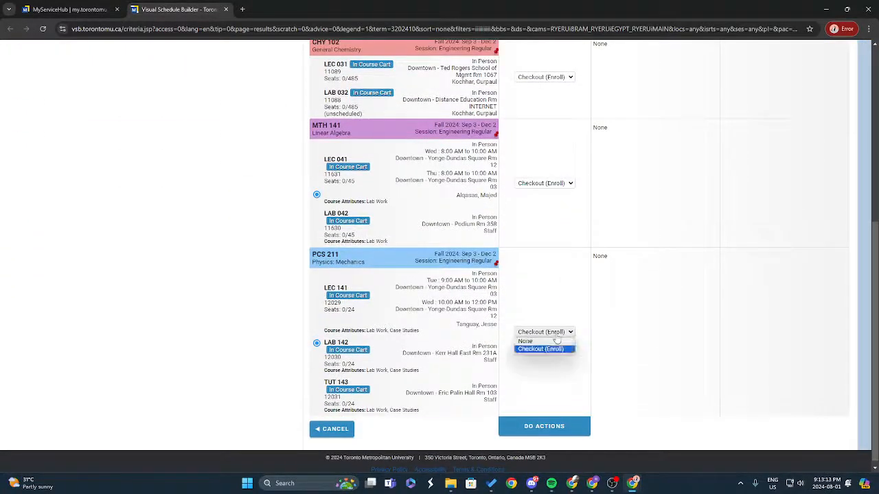
left_click(568, 335)
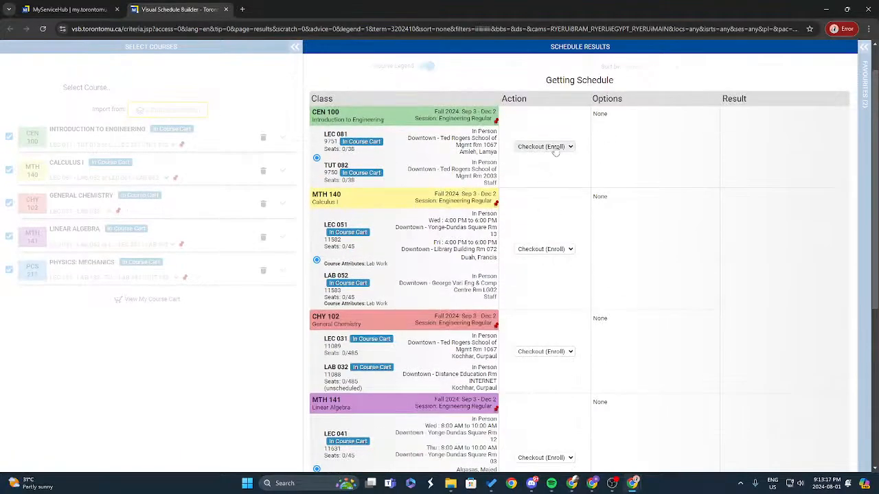
Step: Check the enrolment action choices for CEN 100 and review the actions set for the other courses
left_click(550, 148)
left_click(610, 167)
left_click(542, 147)
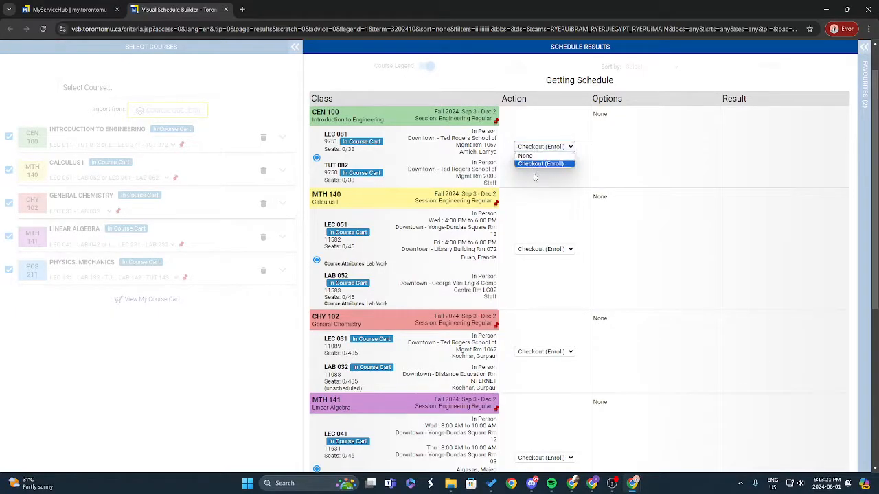
scroll(604, 230, "down", 4)
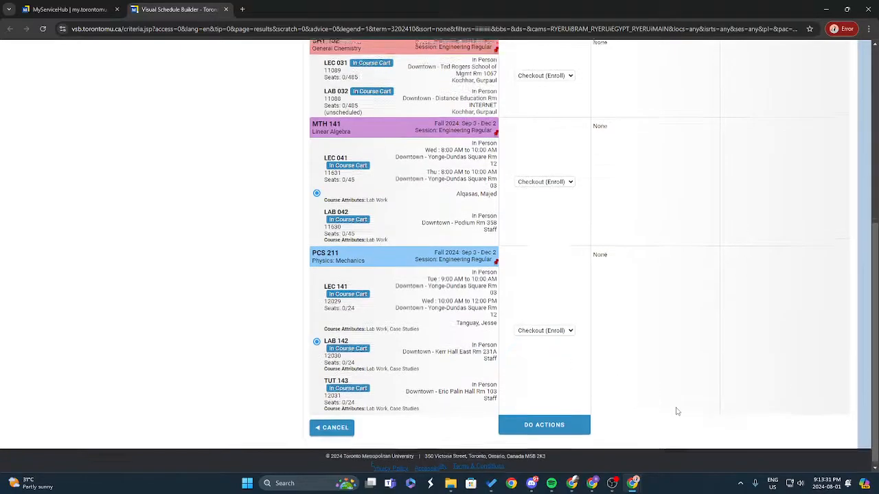
scroll(676, 408, "up", 5)
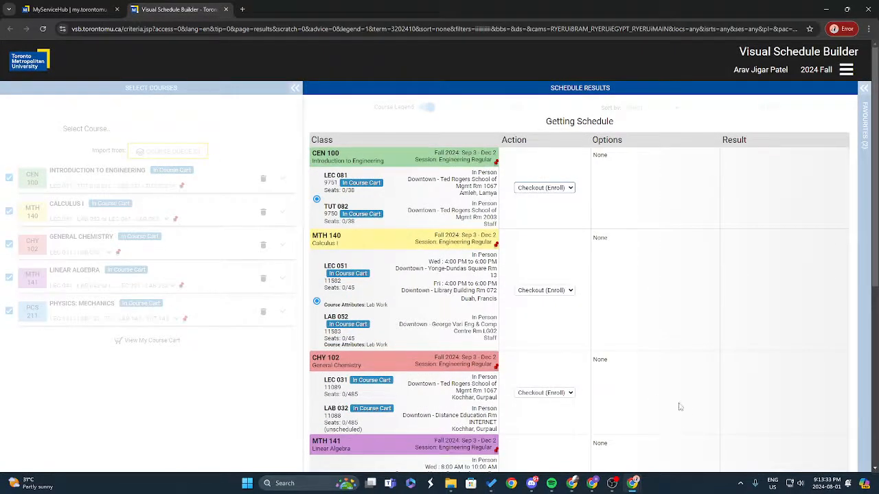
Step: Switch to the Enrollment Shopping Cart window and review the classes in the Fall 2024 cart
mouse_move(631, 484)
left_click(663, 443)
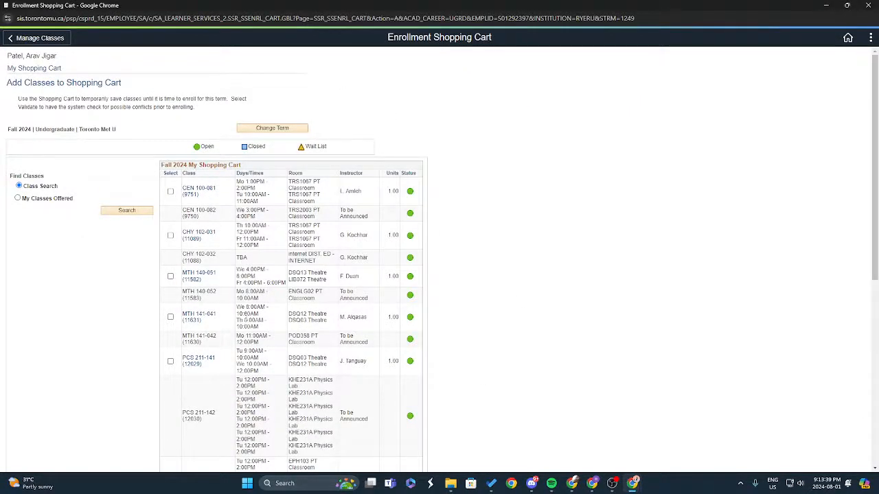
scroll(289, 312, "down", 5)
scroll(146, 141, "up", 5)
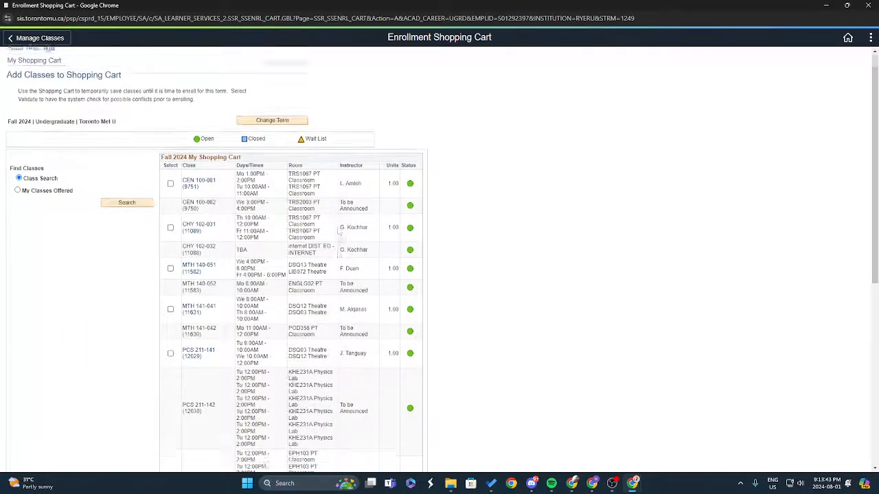
Step: Try to enroll from the Fall 2024 shopping cart without selecting any class
scroll(357, 234, "down", 5)
left_click(389, 230)
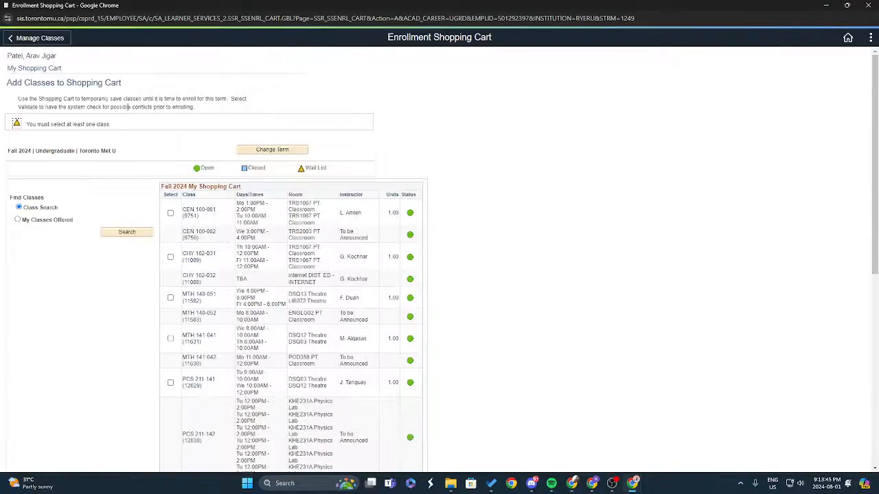
scroll(345, 201, "down", 8)
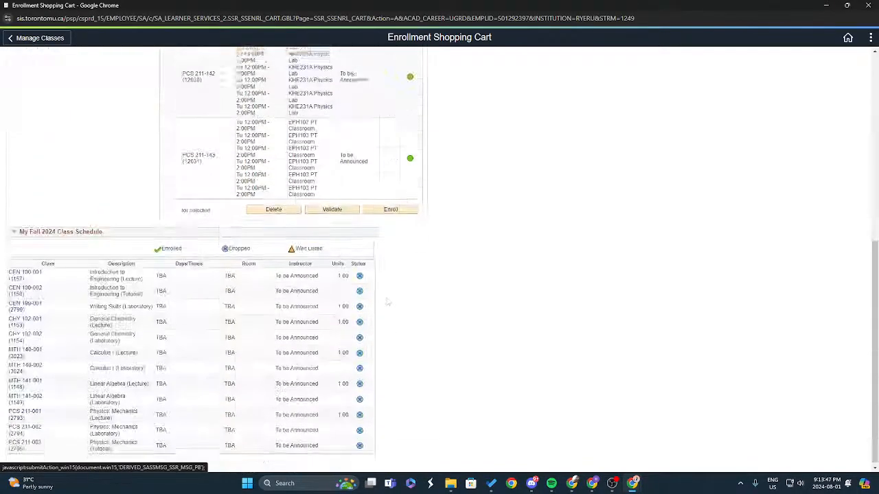
Step: Select CEN 100-081, CHY 102-031, MTH 140-051, MTH 141-041 and PCS 211-141 in the cart and submit them for enrollment
scroll(428, 266, "up", 7)
left_click(170, 167)
left_click(170, 211)
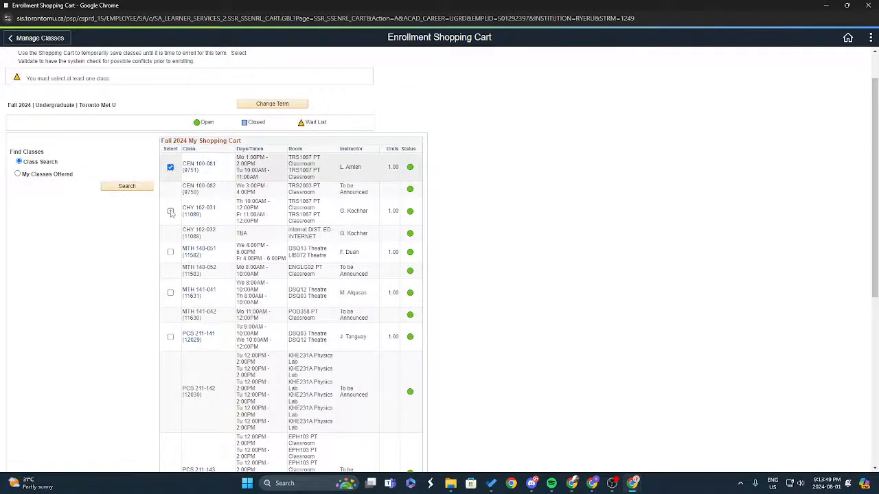
left_click(170, 293)
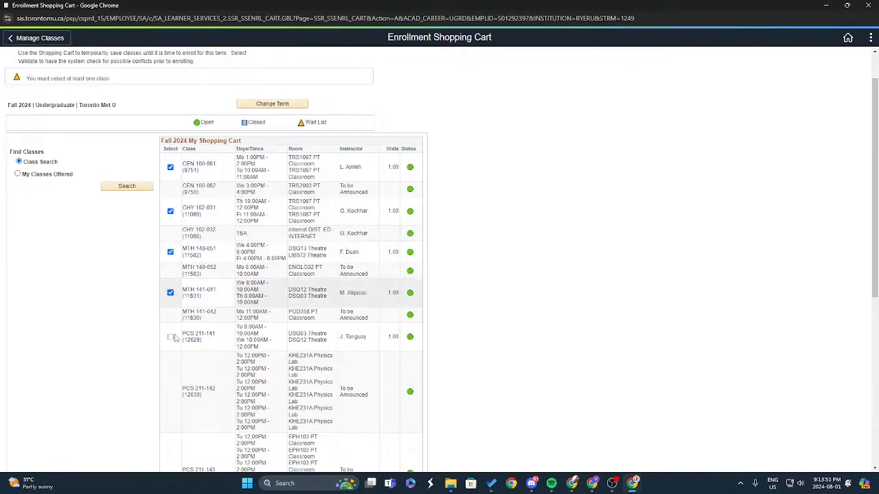
left_click(170, 336)
scroll(275, 309, "down", 4)
left_click(411, 252)
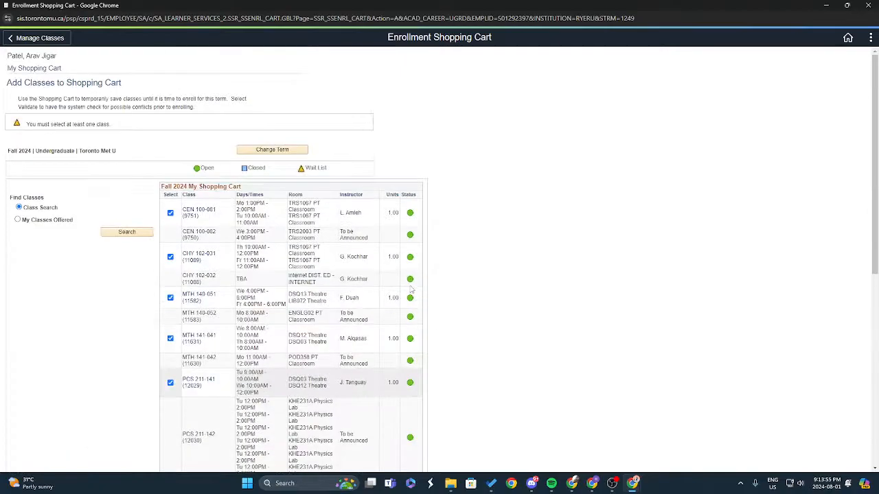
left_click(391, 249)
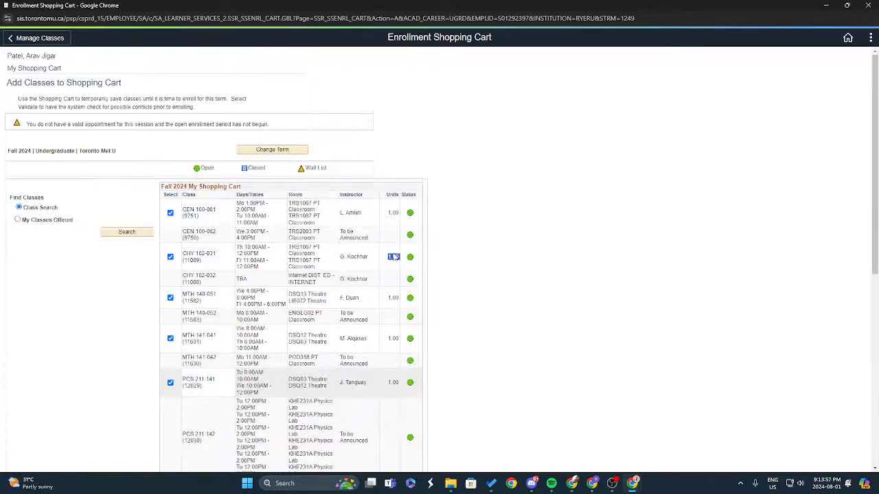
Step: Read the enrollment notice above the cart and review the selected classes and the Fall 2024 class schedule
left_click_drag(35, 125, 135, 126)
left_click(170, 125)
left_click_drag(357, 258, 275, 218)
left_click(358, 269)
scroll(336, 239, "down", 5)
scroll(335, 226, "up", 5)
scroll(335, 223, "down", 1)
scroll(370, 276, "down", 4)
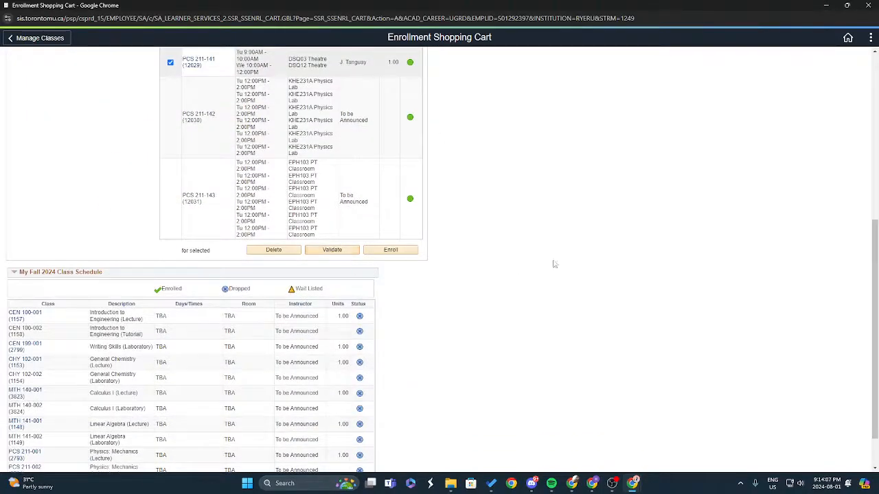
scroll(486, 165, "up", 5)
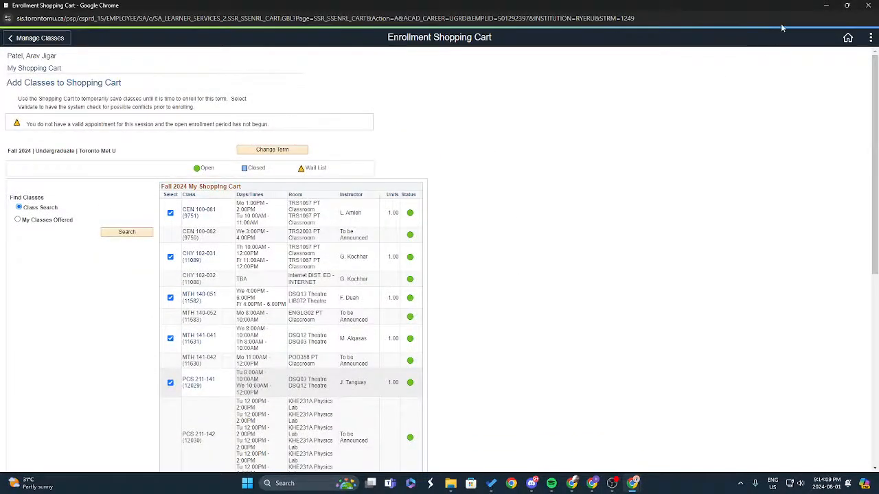
Step: Switch back to the Visual Schedule Builder window and cancel getting the schedule to return to the timetable
mouse_move(632, 483)
left_click(615, 422)
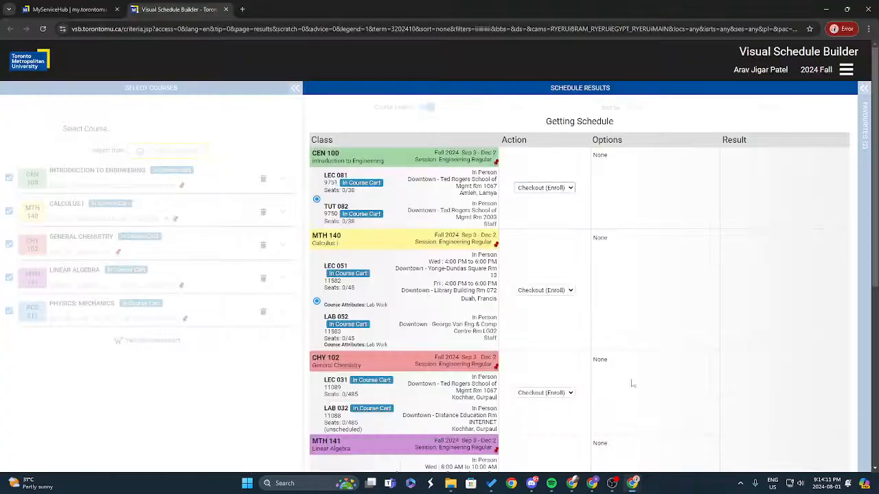
scroll(716, 227, "down", 5)
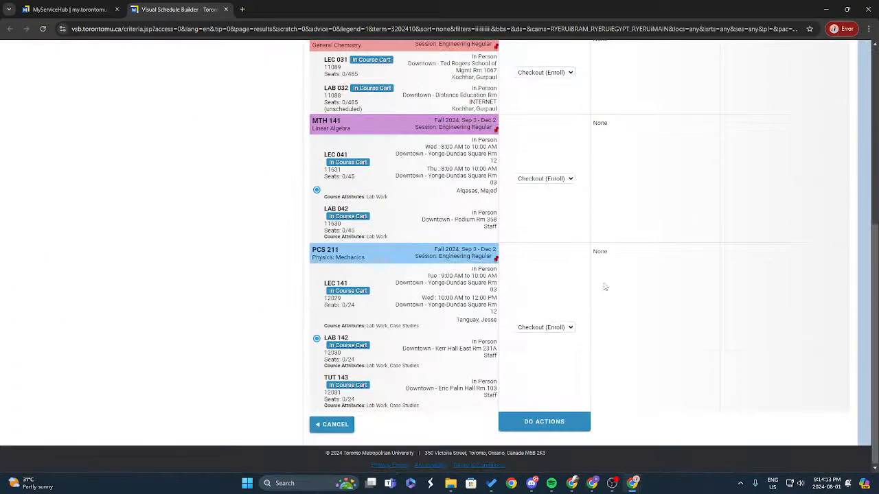
left_click(331, 423)
scroll(508, 318, "up", 5)
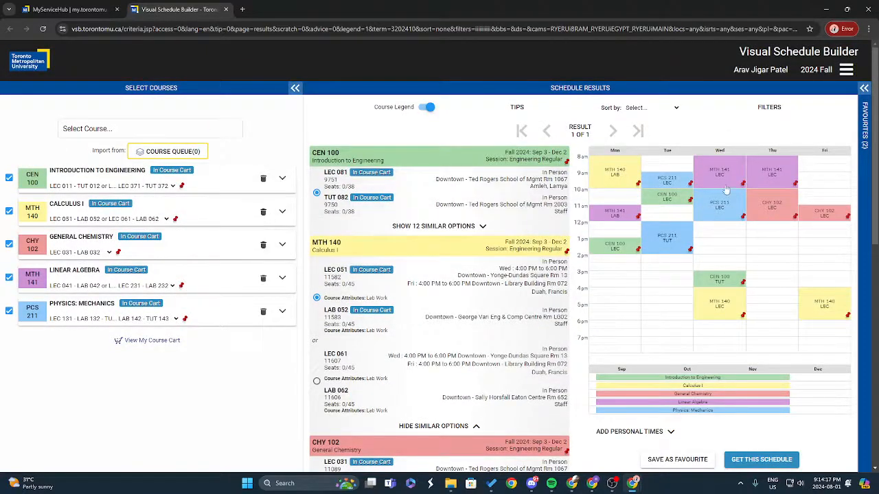
Step: Unpin CEN 100 and proceed to get the schedule with MTH 140 changed to LEC 061 and LAB 062
left_click(675, 206)
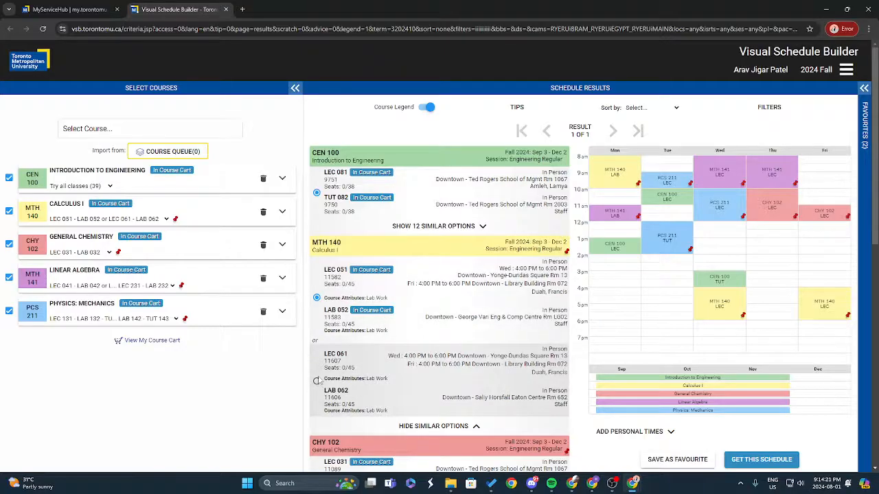
scroll(764, 333, "down", 2)
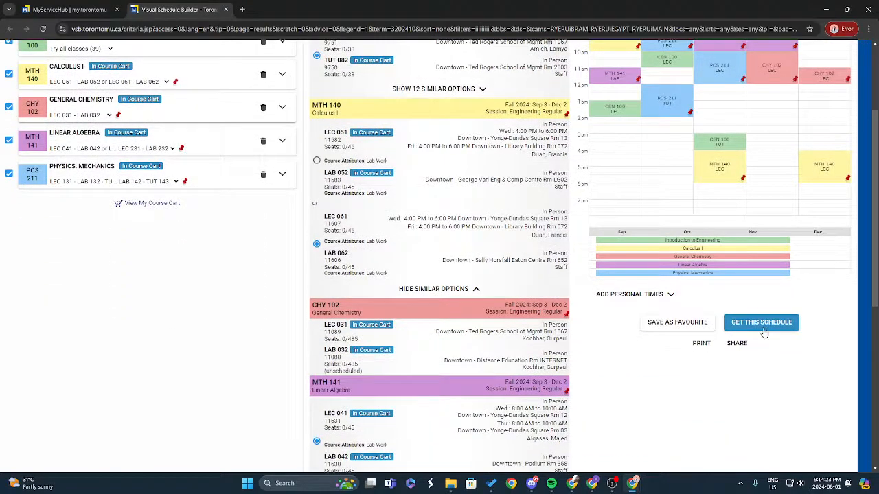
left_click(762, 323)
Step: Set the MTH 140 action to Swap in Cart and run the actions for all courses
scroll(561, 242, "down", 3)
scroll(561, 241, "up", 3)
left_click(540, 242)
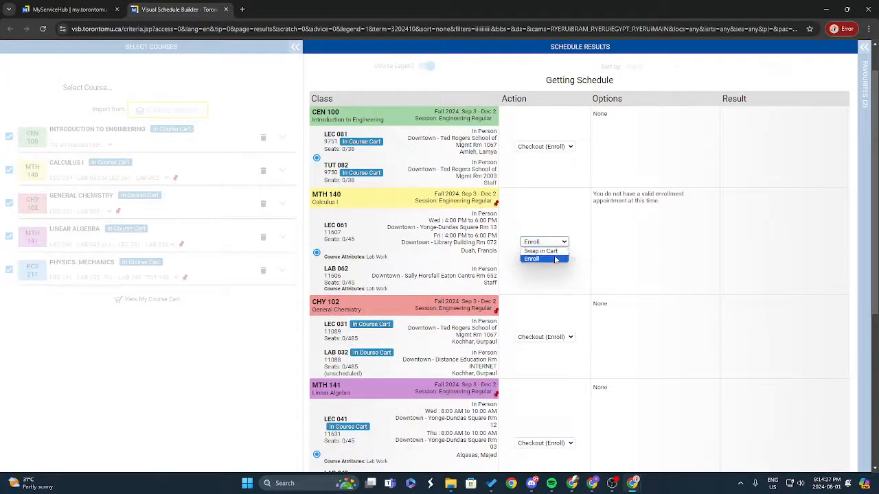
left_click(541, 251)
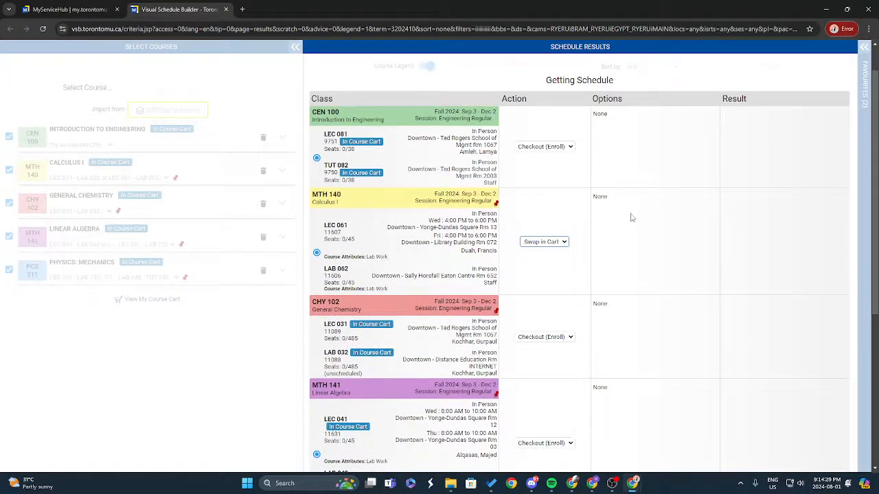
scroll(645, 261, "down", 4)
left_click(543, 425)
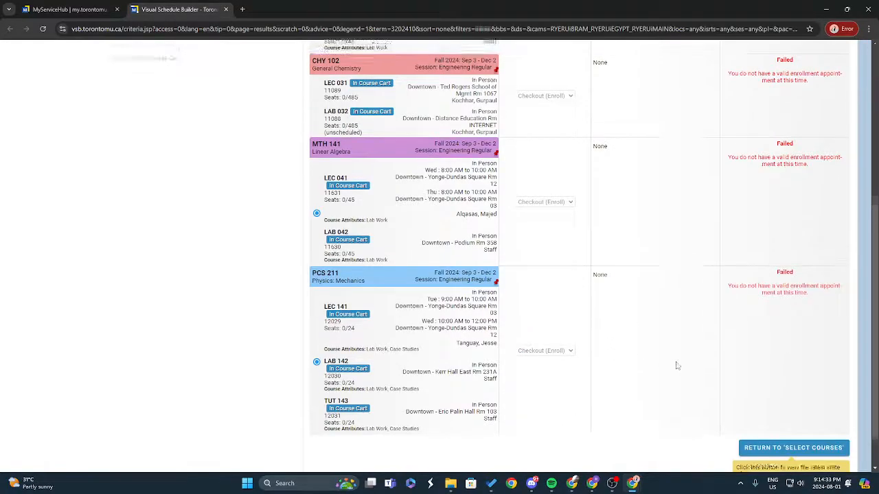
Step: Examine the result messages of the course actions, including those for CEN 100 and MTH 140
left_click_drag(825, 259, 730, 240)
left_click(766, 337)
left_click_drag(811, 166, 730, 155)
left_click(772, 156)
left_click_drag(828, 259, 748, 230)
left_click(754, 236)
left_click_drag(812, 248, 749, 229)
left_click(754, 228)
left_click_drag(807, 247, 777, 237)
left_click(782, 238)
left_click_drag(811, 167, 754, 147)
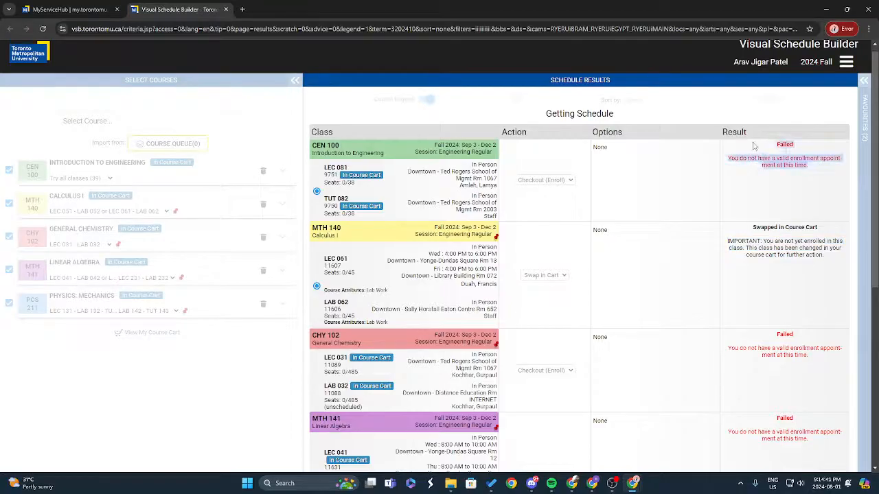
left_click(754, 146)
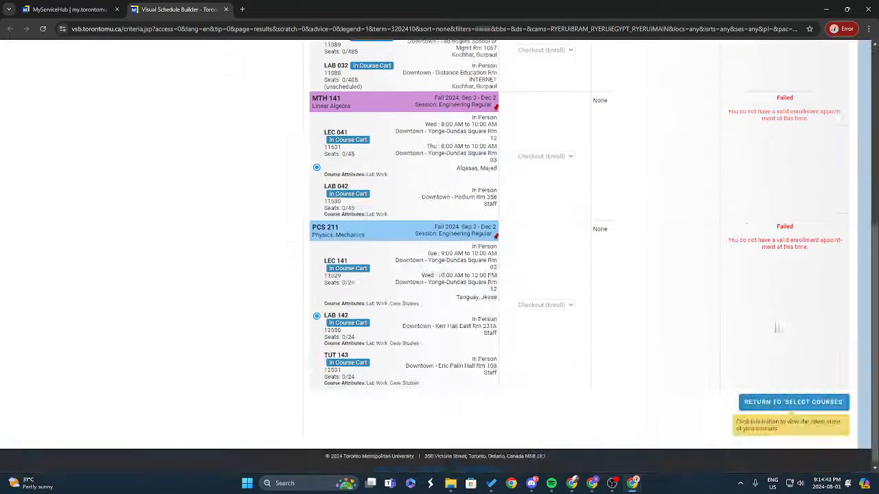
Step: Check the remaining course results and return to the course selection with its latest state
scroll(772, 337, "down", 5)
left_click(789, 403)
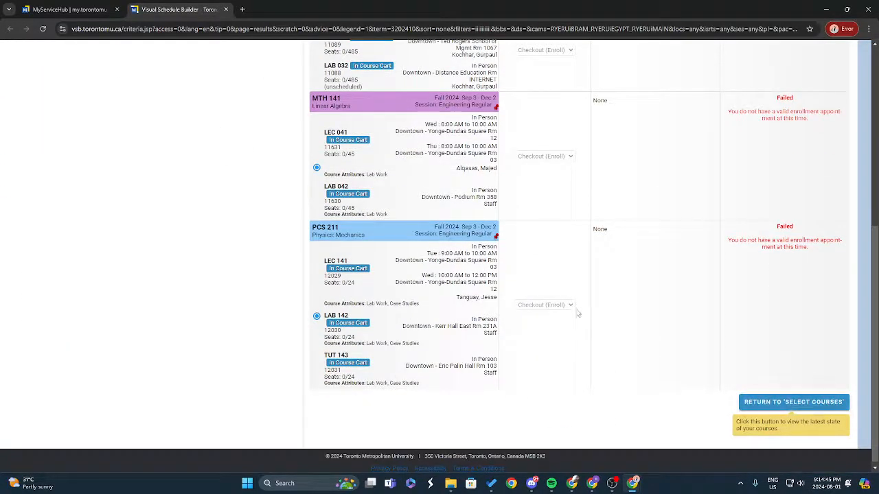
scroll(622, 314, "down", 5)
scroll(674, 328, "up", 5)
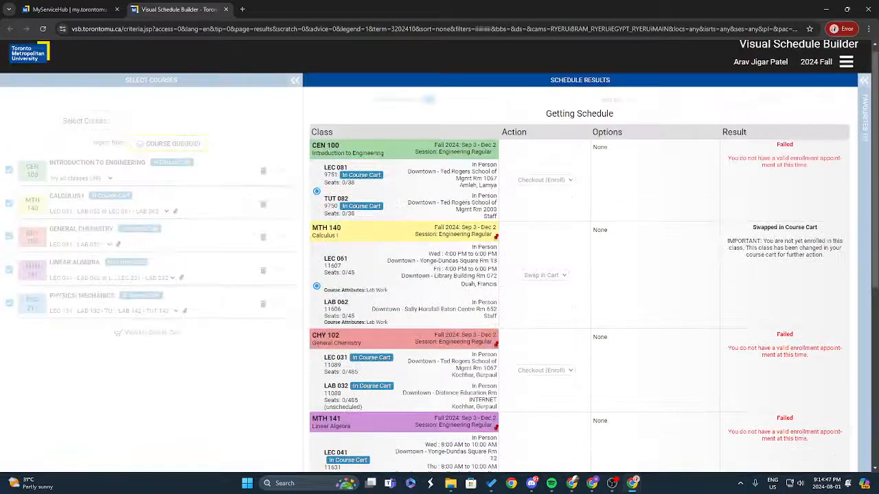
scroll(773, 168, "down", 5)
left_click(792, 403)
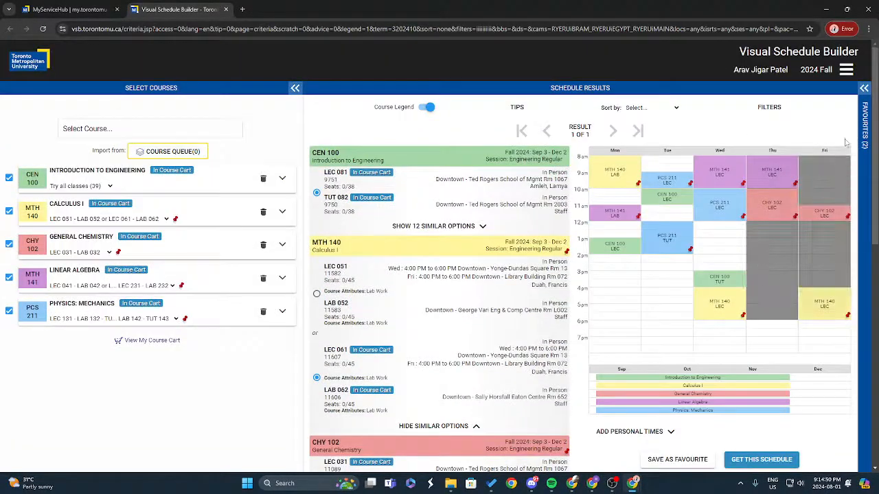
Step: Load the favourite Schedule 1 and check its classes
left_click(864, 88)
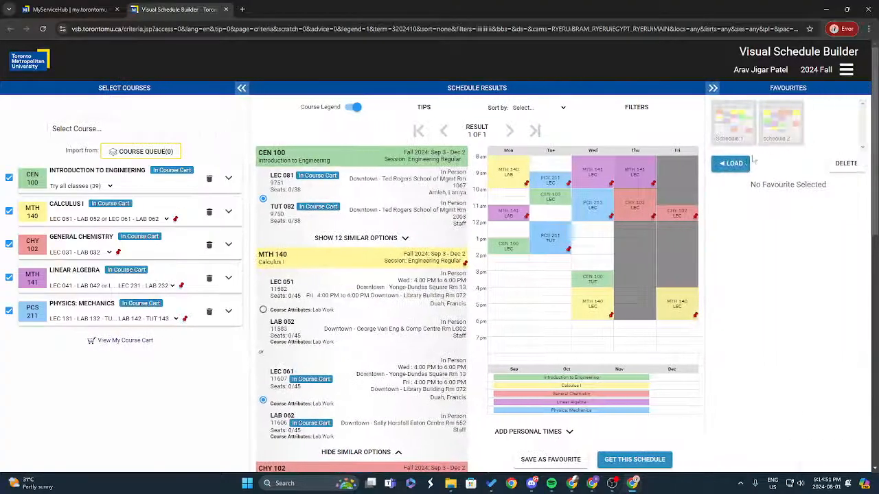
left_click(749, 110)
left_click(739, 167)
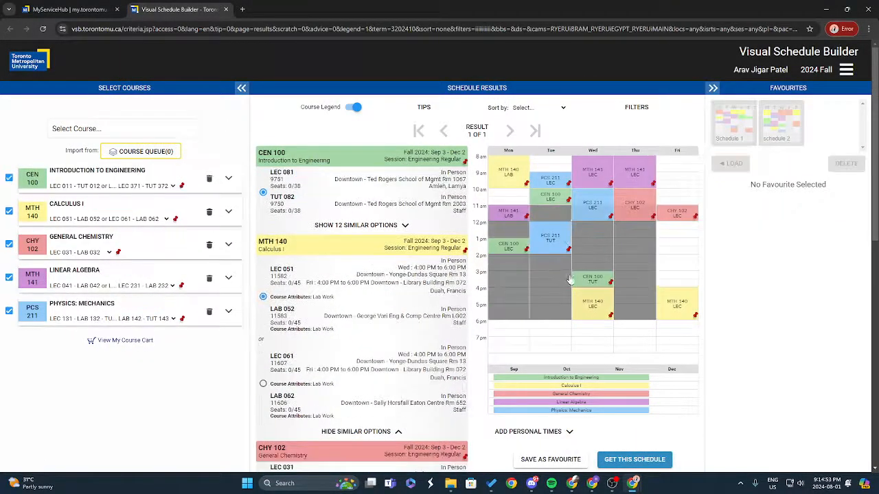
scroll(636, 217, "down", 5)
scroll(654, 222, "up", 5)
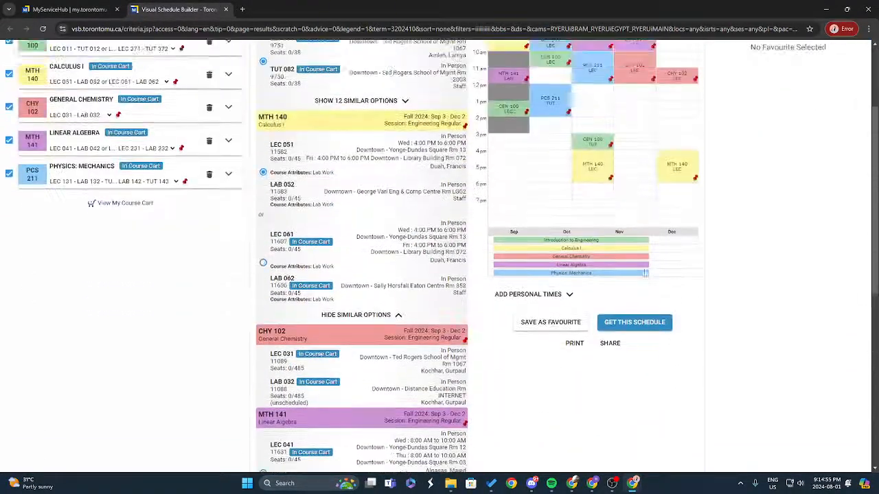
Step: Proceed to get the loaded favourite schedule and run its course actions with MTH 140 set to Swap in Cart
left_click(634, 460)
left_click(448, 254)
left_click(446, 262)
scroll(505, 411, "down", 5)
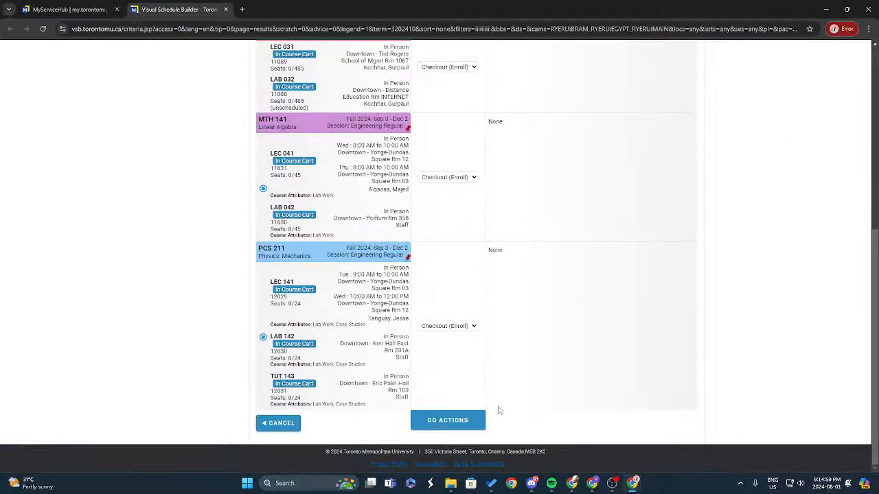
left_click(460, 420)
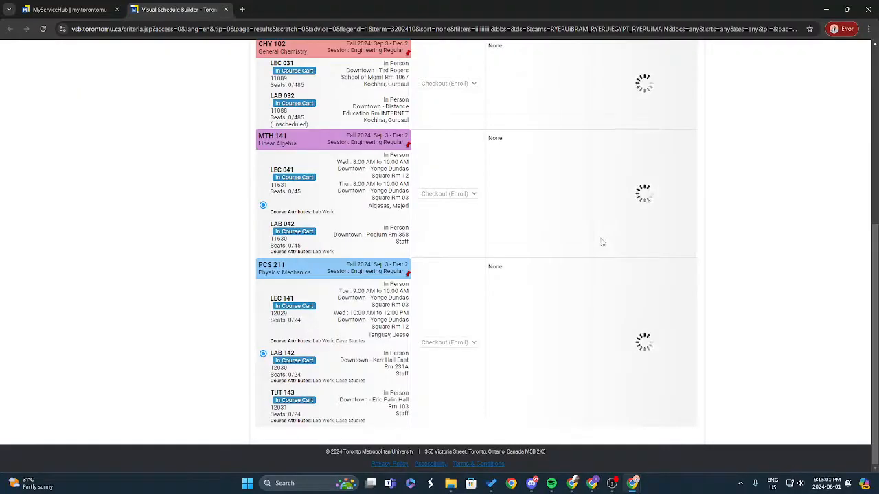